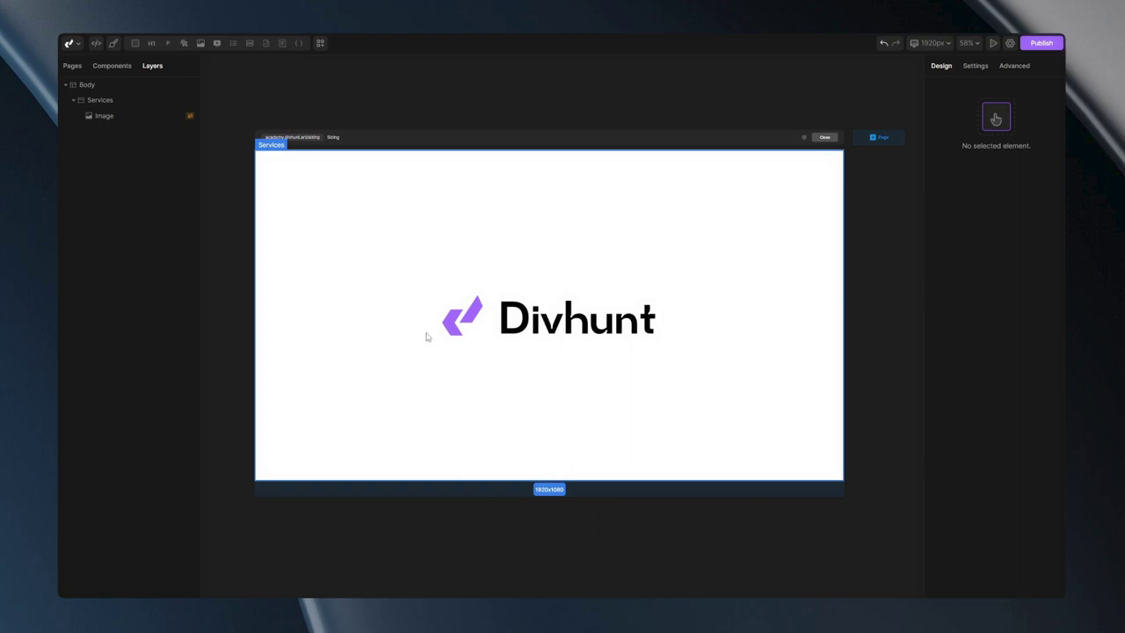
# Set the width of the Divhunt logo image in the Services section to 200 px.
pyautogui.click(536, 325)
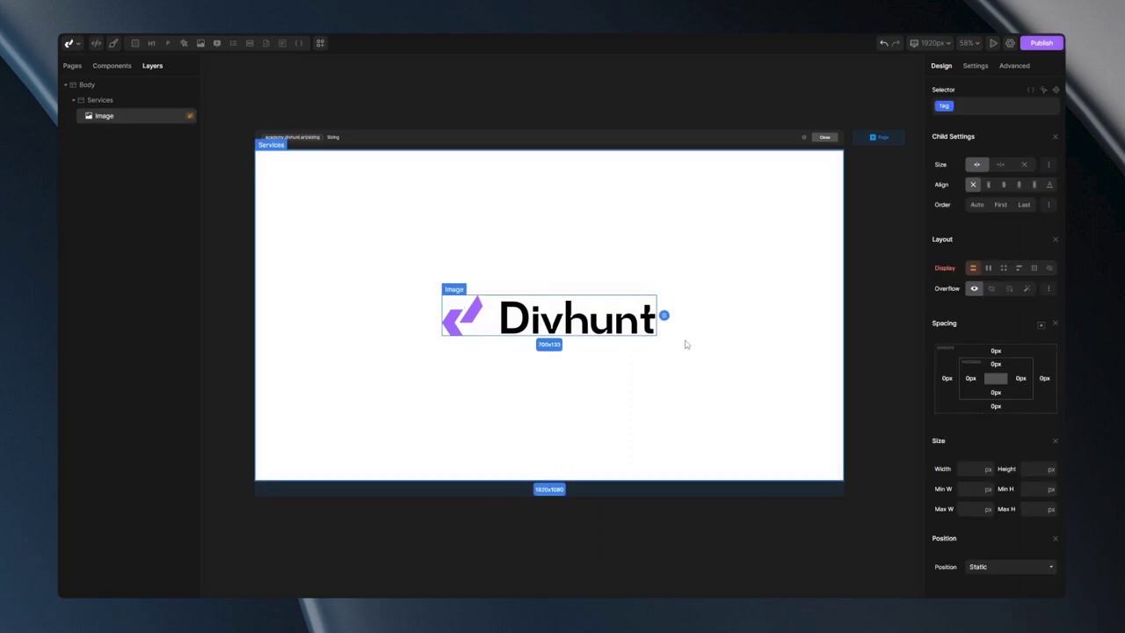
pyautogui.scroll(-1, 983, 349)
pyautogui.scroll(-2, 983, 349)
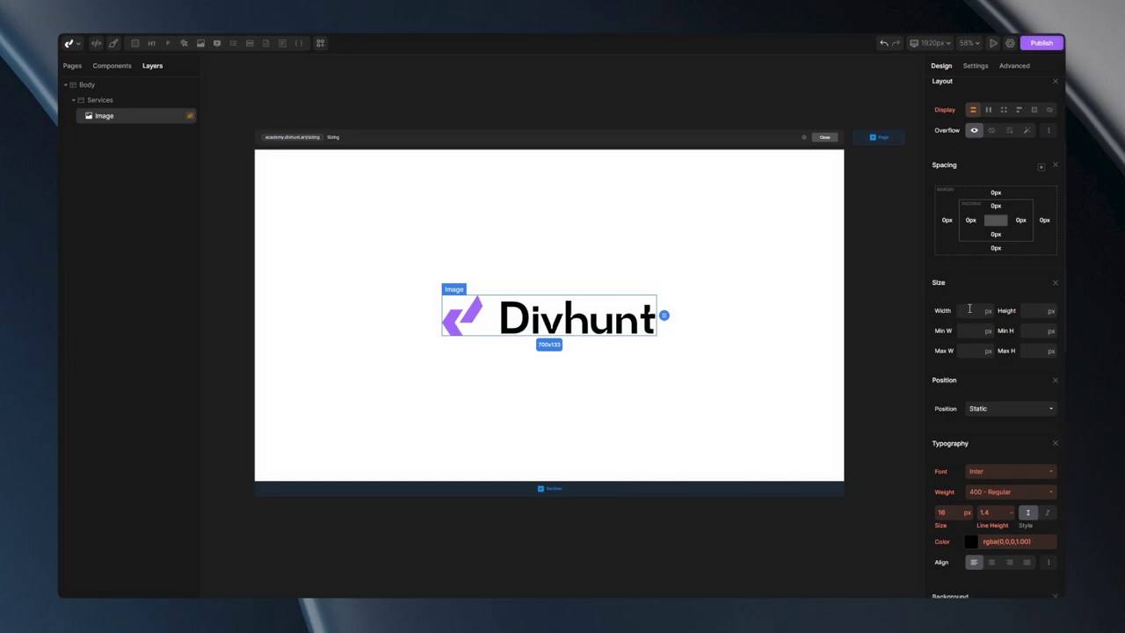
pyautogui.click(970, 310)
pyautogui.write('200')
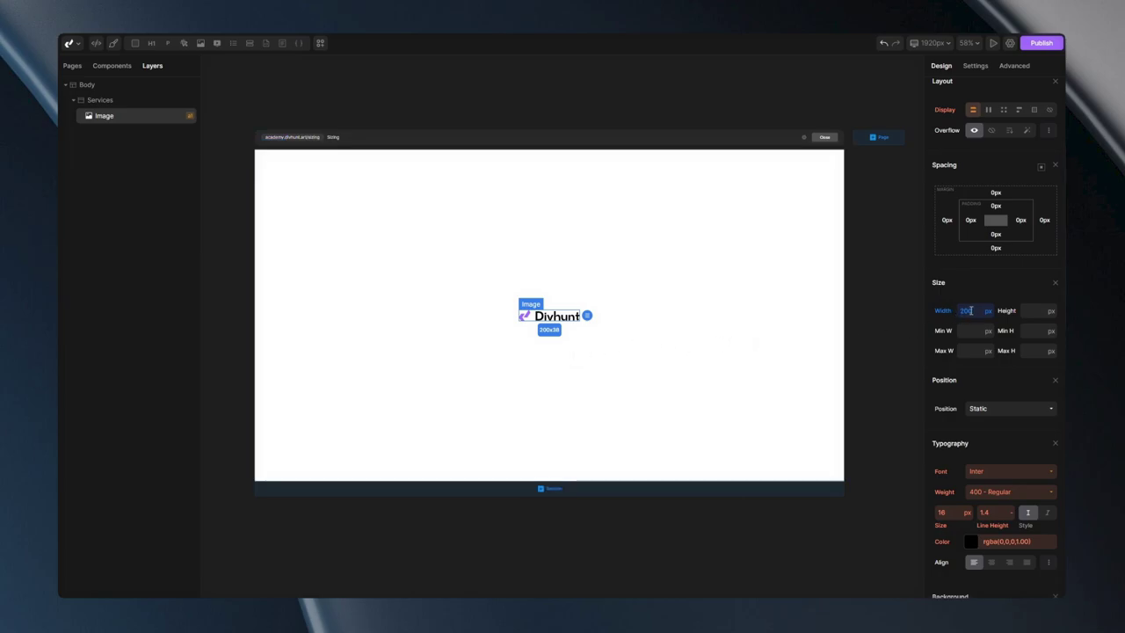
# Gradually increase the logo image's width in small increments up to 530 px.
pyautogui.click(975, 311)
pyautogui.press('Up')
pyautogui.press('Up')
pyautogui.press('Up')
pyautogui.press('Up')
pyautogui.press('Up')
pyautogui.press('Up')
pyautogui.press('Up')
pyautogui.press('Up')
pyautogui.press('Up')
pyautogui.press('Up')
pyautogui.press('Up')
pyautogui.press('Up')
pyautogui.press('Up')
pyautogui.press('Up')
pyautogui.press('Up')
pyautogui.press('Up')
pyautogui.press('Up')
pyautogui.press('Up')
pyautogui.press('Up')
pyautogui.press('Up')
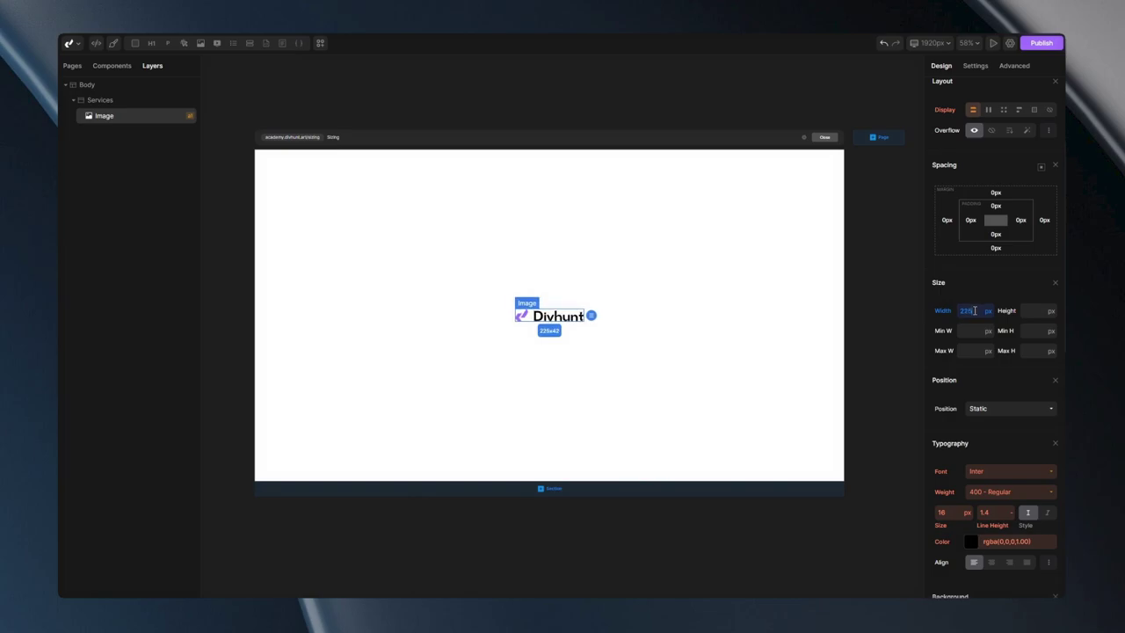
pyautogui.press('Up')
pyautogui.press('Up')
pyautogui.press('Up')
pyautogui.press('Up')
pyautogui.press('Up')
pyautogui.press('Up')
pyautogui.press('Up')
pyautogui.press('Up')
pyautogui.press('Up')
pyautogui.press('Up')
pyautogui.press('Up')
pyautogui.press('Up')
pyautogui.press('Up')
pyautogui.press('Up')
pyautogui.press('Up')
pyautogui.press('Up')
pyautogui.press('Up')
pyautogui.press('Up')
pyautogui.press('Up')
pyautogui.press('Up')
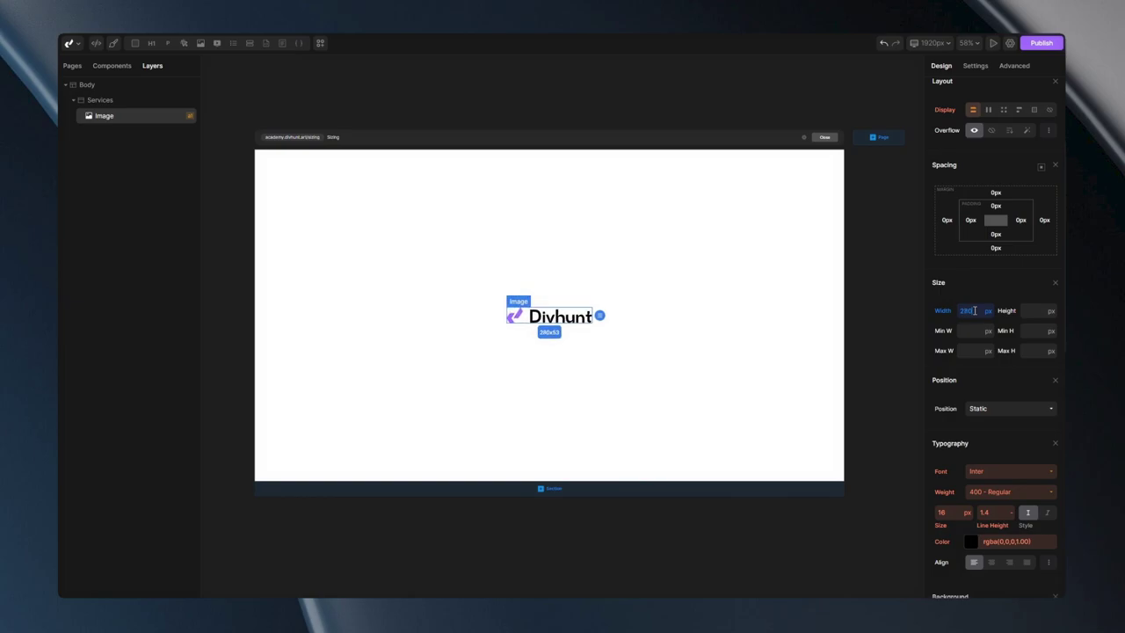
pyautogui.press('Up')
pyautogui.press('Up')
pyautogui.press('Up')
pyautogui.press('Up')
pyautogui.press('Up')
pyautogui.press('Up')
pyautogui.press('Up')
pyautogui.press('Up')
pyautogui.press('Up')
pyautogui.press('Up')
pyautogui.press('Up')
pyautogui.press('Up')
pyautogui.press('Up')
pyautogui.press('Up')
pyautogui.press('Up')
pyautogui.press('Up')
pyautogui.press('Up')
pyautogui.press('Up')
pyautogui.press('Up')
pyautogui.press('Up')
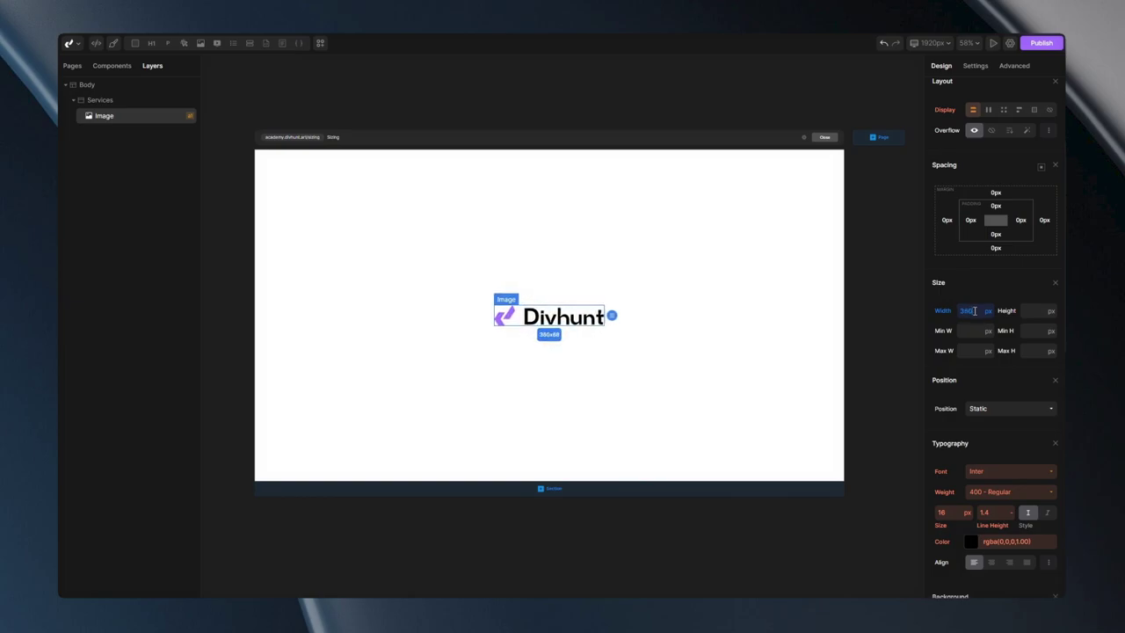
pyautogui.press('Up')
pyautogui.press('Up')
pyautogui.press('Up')
pyautogui.press('Up')
pyautogui.press('Up')
pyautogui.press('Up')
pyautogui.press('Up')
pyautogui.press('Up')
pyautogui.press('Up')
pyautogui.press('Up')
pyautogui.press('Up')
pyautogui.press('Up')
pyautogui.press('Up')
pyautogui.press('Up')
pyautogui.press('Up')
pyautogui.press('Up')
pyautogui.press('Up')
pyautogui.press('Up')
pyautogui.press('Up')
pyautogui.press('Up')
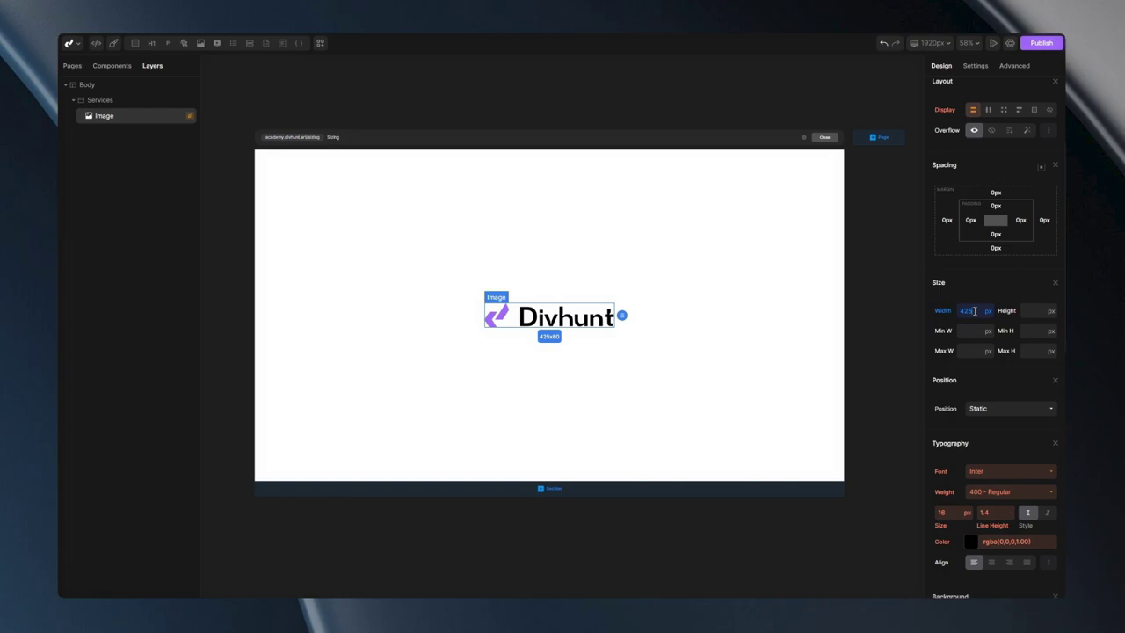
pyautogui.press('Up')
pyautogui.press('Up')
pyautogui.press('Up')
pyautogui.press('Up')
pyautogui.press('Up')
pyautogui.press('Up')
pyautogui.press('Up')
pyautogui.press('Up')
pyautogui.press('Up')
pyautogui.press('Up')
pyautogui.press('Up')
pyautogui.press('Up')
pyautogui.press('Up')
pyautogui.press('Up')
pyautogui.press('Up')
pyautogui.press('Up')
pyautogui.press('Up')
pyautogui.press('Up')
pyautogui.press('Up')
pyautogui.press('Up')
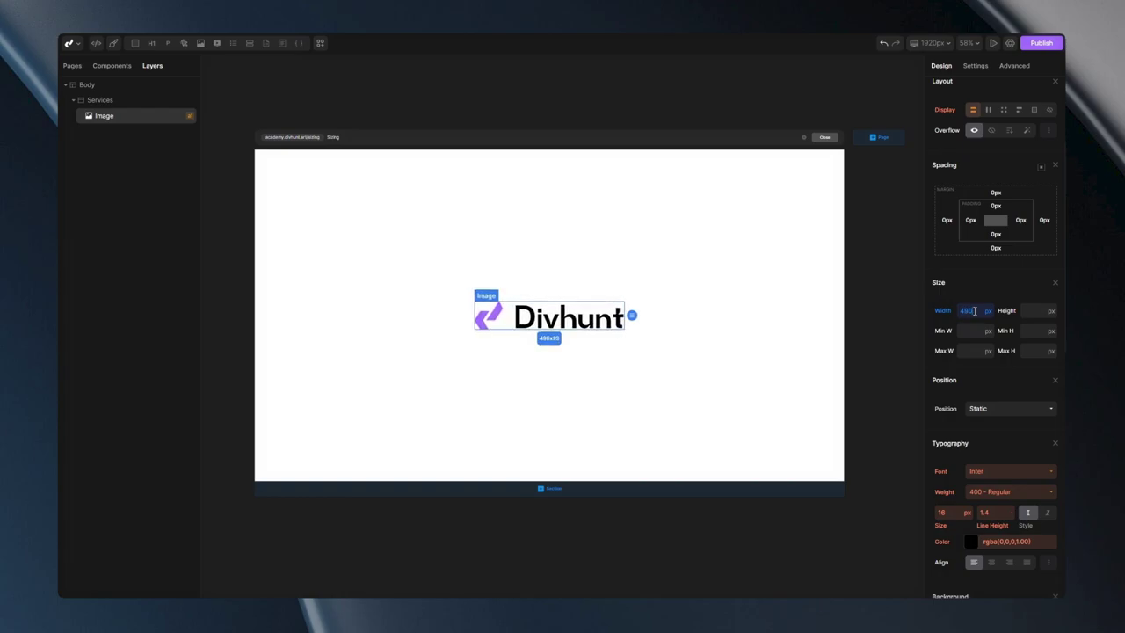
pyautogui.press('Up')
pyautogui.press('Up')
pyautogui.press('Up')
pyautogui.press('Up')
pyautogui.press('Up')
pyautogui.press('Up')
pyautogui.press('Up')
pyautogui.press('Up')
pyautogui.press('Up')
pyautogui.press('Up')
pyautogui.press('Up')
pyautogui.press('Up')
pyautogui.press('Up')
pyautogui.press('Up')
pyautogui.press('Up')
pyautogui.press('Up')
pyautogui.press('Up')
pyautogui.press('Up')
pyautogui.press('Up')
pyautogui.press('Up')
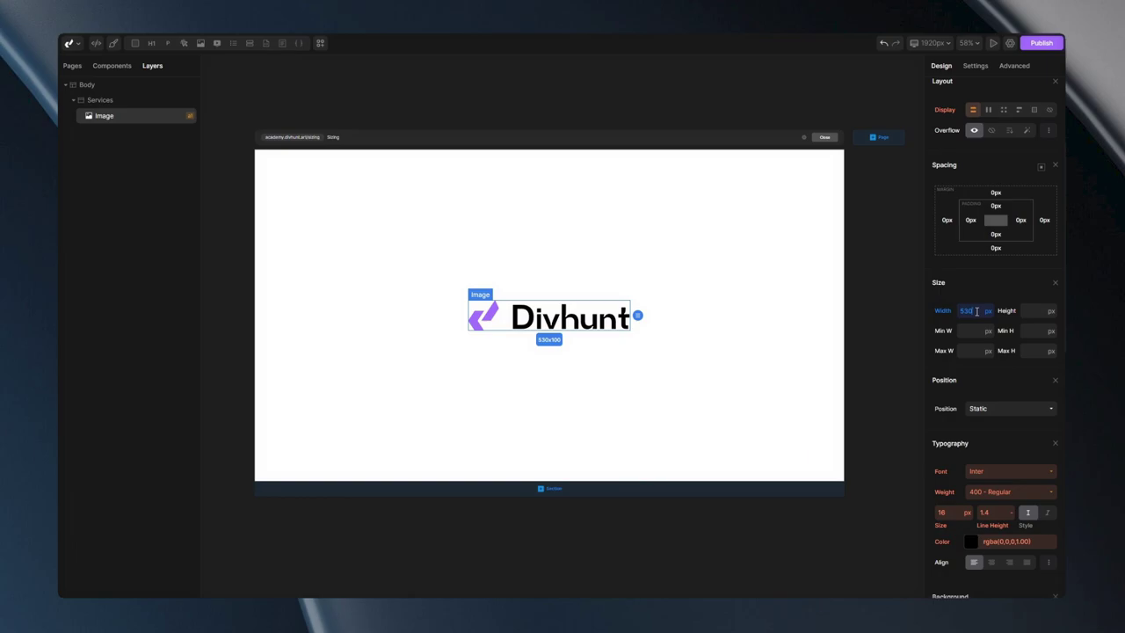
# Gradually reduce the logo image's width in small increments down to 450 px.
pyautogui.press('Down')
pyautogui.press('Down')
pyautogui.press('Down')
pyautogui.press('Down')
pyautogui.press('Down')
pyautogui.press('Down')
pyautogui.press('Down')
pyautogui.press('Down')
pyautogui.press('Down')
pyautogui.press('Down')
pyautogui.press('Down')
pyautogui.press('Down')
pyautogui.press('Down')
pyautogui.press('Down')
pyautogui.press('Down')
pyautogui.press('Down')
pyautogui.press('Down')
pyautogui.press('Down')
pyautogui.press('Down')
pyautogui.press('Down')
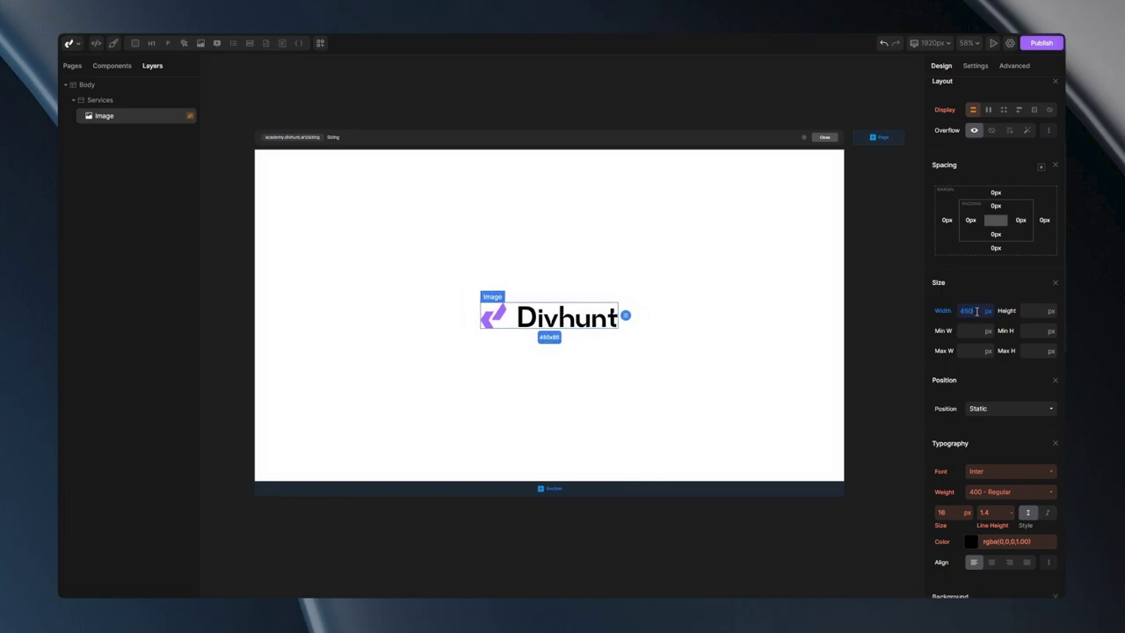
# Keep shrinking the logo image's width in small increments to 365 px and below.
pyautogui.press('Down')
pyautogui.press('Down')
pyautogui.press('Down')
pyautogui.press('Down')
pyautogui.press('Down')
pyautogui.press('Down')
pyautogui.press('Down')
pyautogui.press('Down')
pyautogui.press('Down')
pyautogui.press('Down')
pyautogui.press('Down')
pyautogui.press('Down')
pyautogui.press('Down')
pyautogui.press('Down')
pyautogui.press('Down')
pyautogui.press('Down')
pyautogui.press('Down')
pyautogui.press('Down')
pyautogui.press('Down')
pyautogui.press('Down')
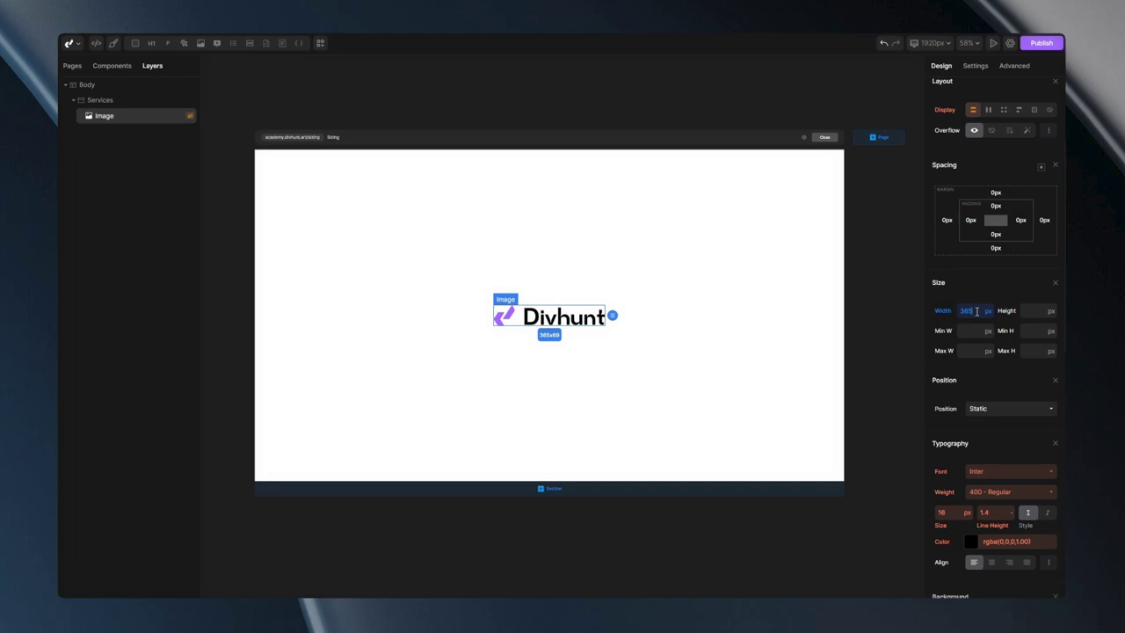
pyautogui.press('Down')
pyautogui.press('Down')
pyautogui.press('Down')
pyautogui.press('Down')
pyautogui.press('Down')
pyautogui.press('Down')
pyautogui.press('Down')
pyautogui.press('Down')
pyautogui.press('Down')
pyautogui.press('Down')
pyautogui.press('Down')
pyautogui.press('Down')
pyautogui.press('Down')
pyautogui.press('Down')
pyautogui.press('Down')
pyautogui.press('Down')
pyautogui.press('Down')
pyautogui.press('Down')
pyautogui.press('Down')
pyautogui.press('Down')
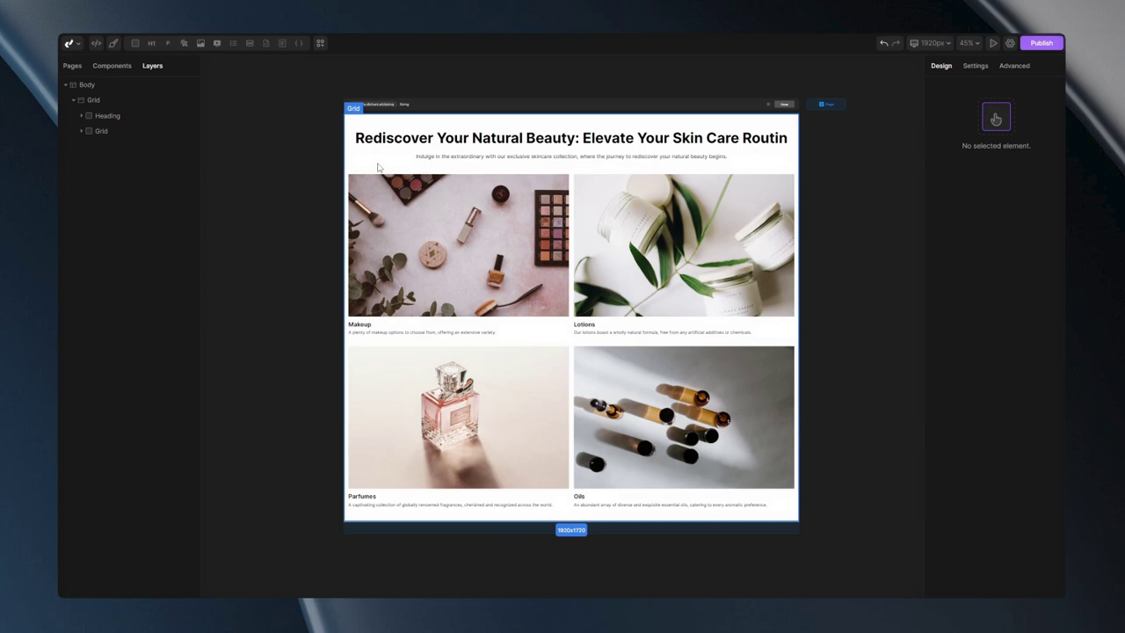
# Set the Heading block's width to 1000 px and centre it with automatic left and right margins.
pyautogui.click(112, 117)
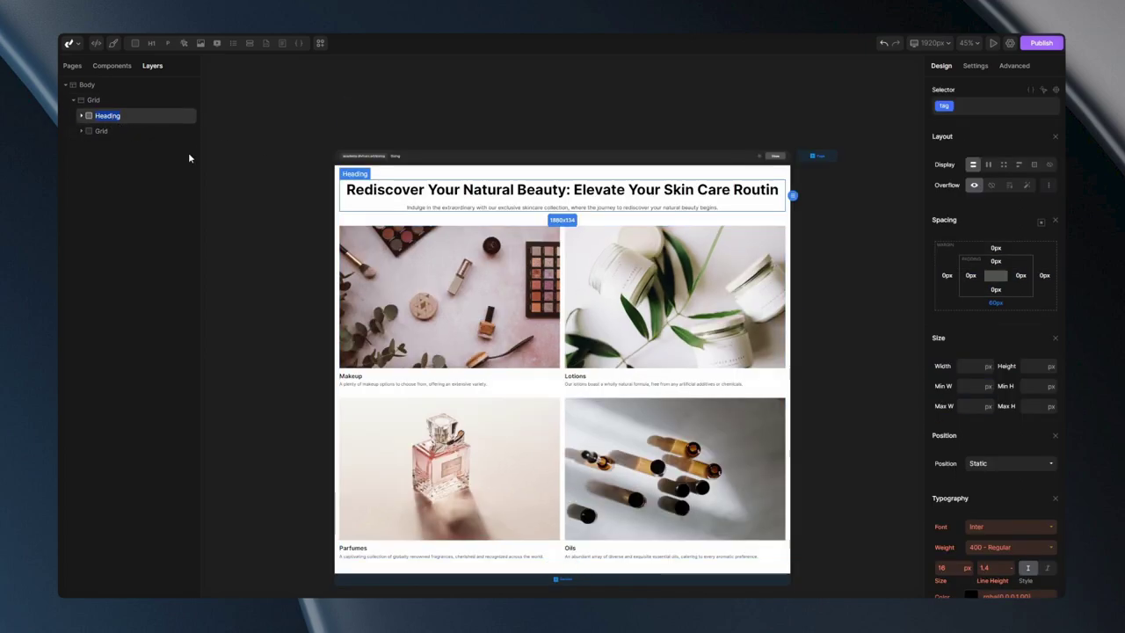
pyautogui.click(964, 367)
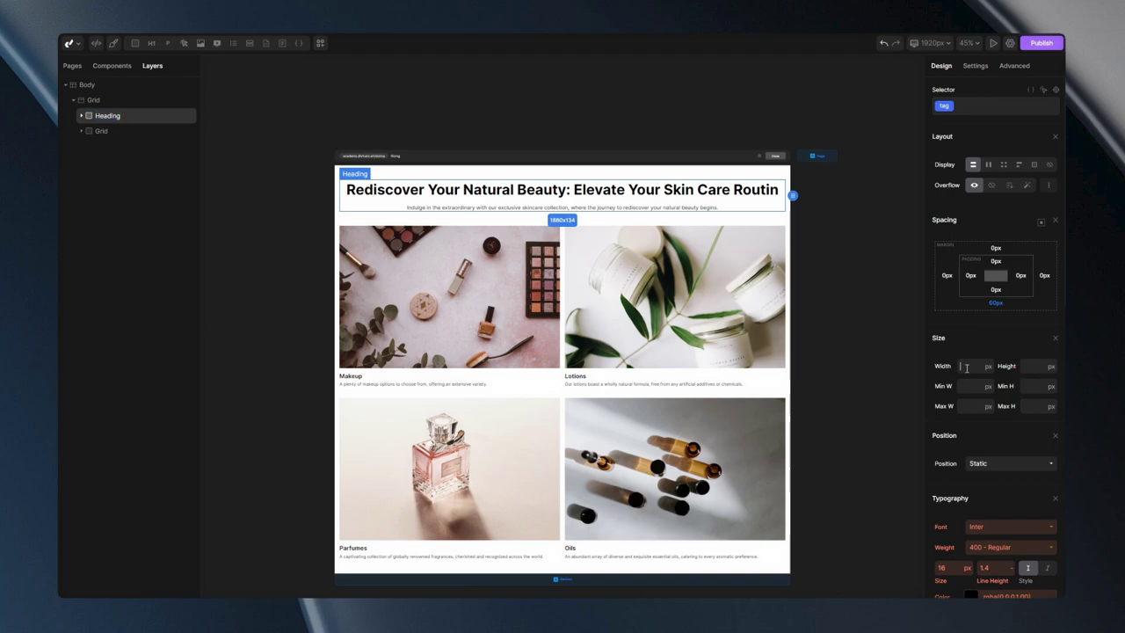
pyautogui.write('1000')
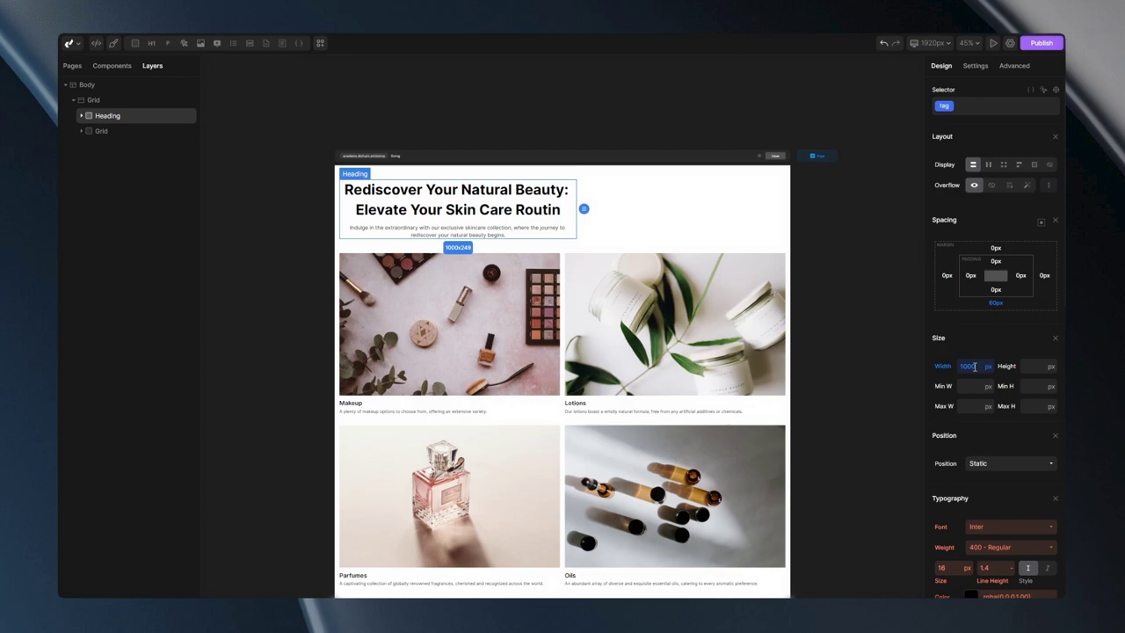
pyautogui.click(977, 369)
pyautogui.click(1040, 223)
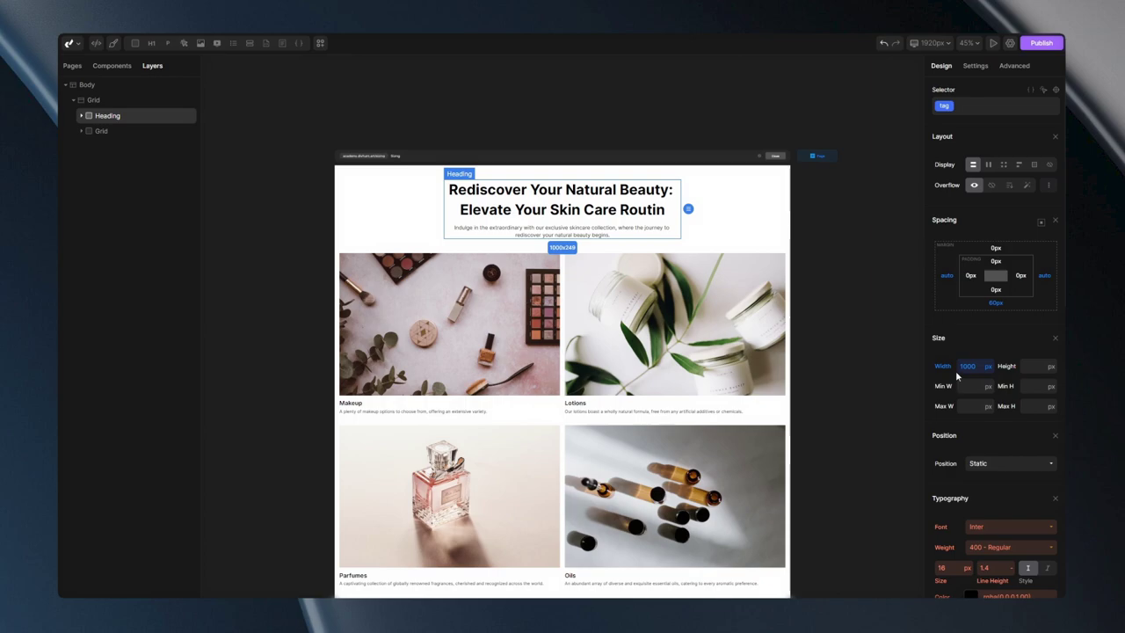
# At the 767px breakpoint, try a Heading width of 800 px and reduce it to 700 px.
pyautogui.click(933, 44)
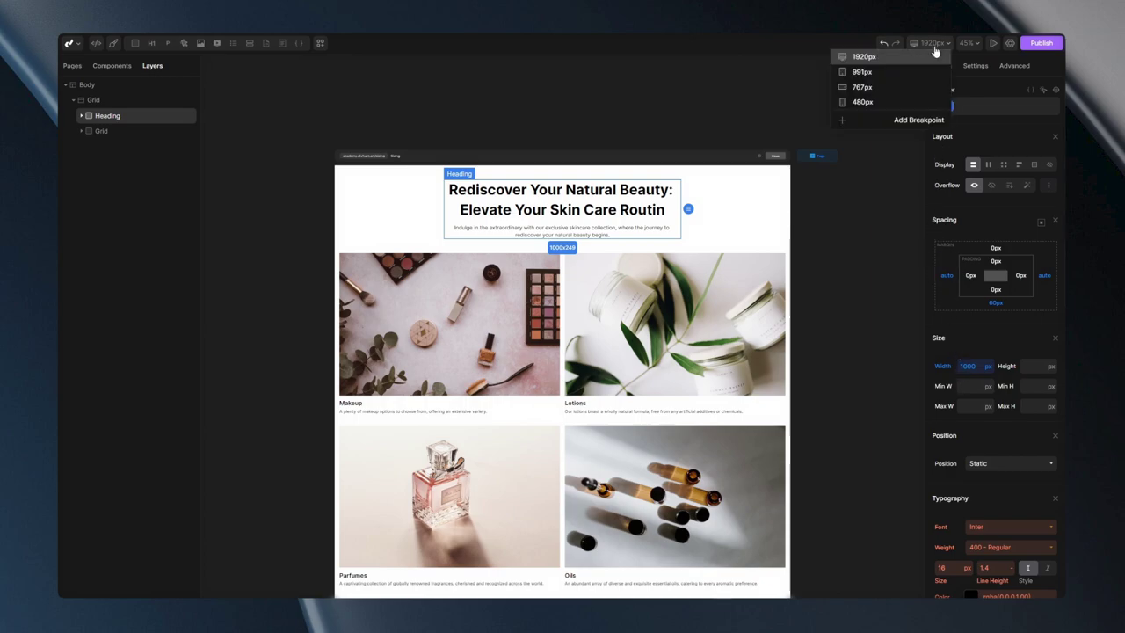
pyautogui.click(862, 87)
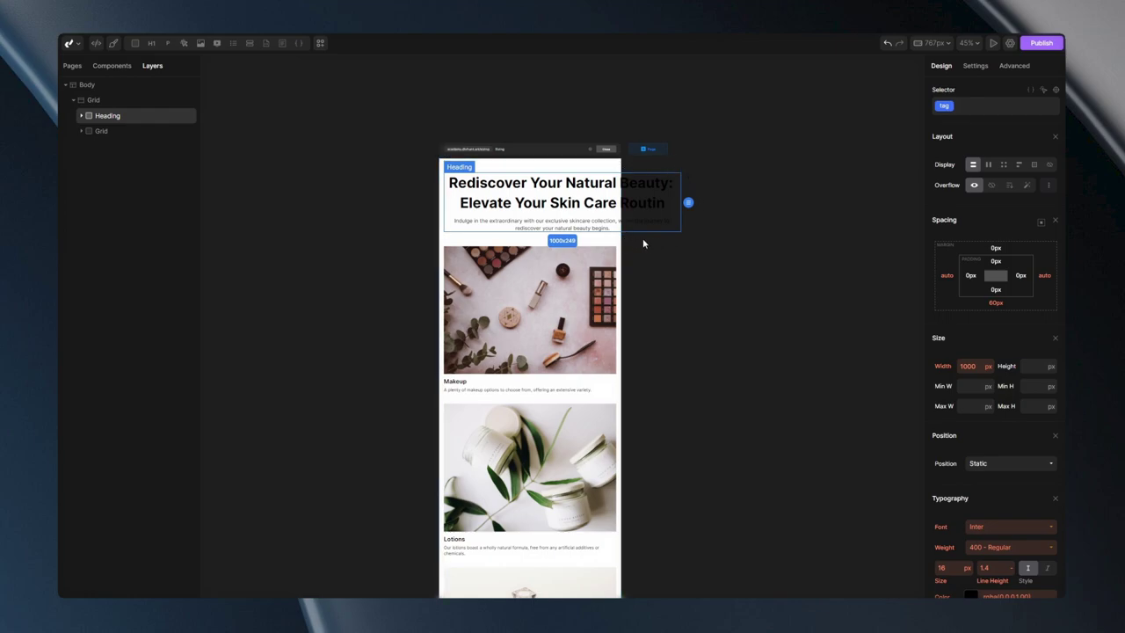
pyautogui.doubleClick(970, 366)
pyautogui.write('800')
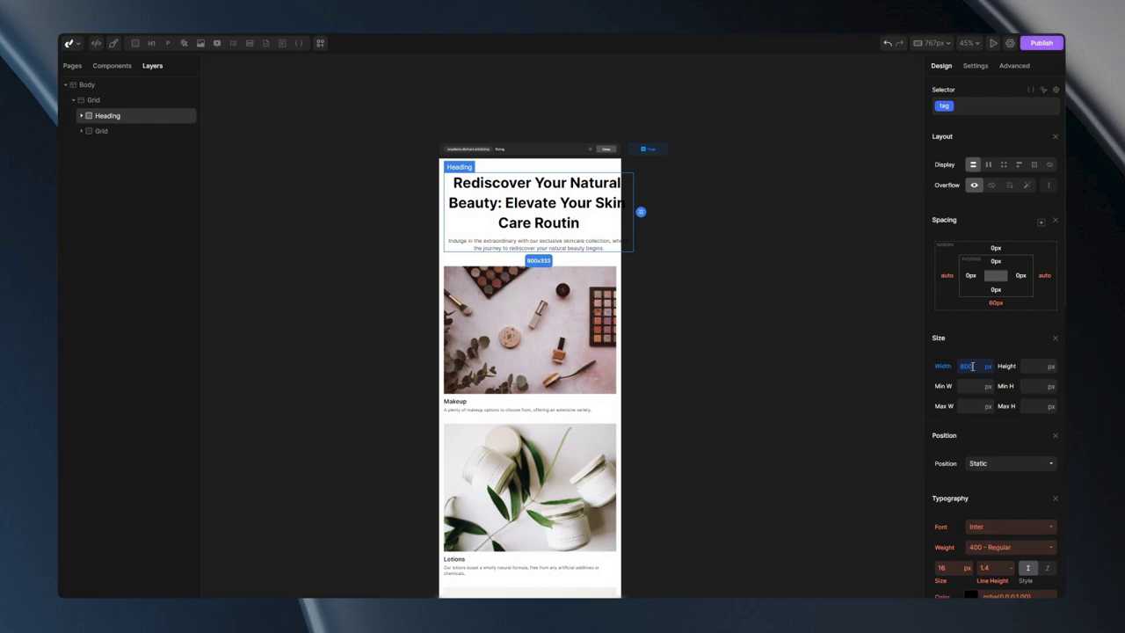
pyautogui.doubleClick(972, 366)
pyautogui.write('700')
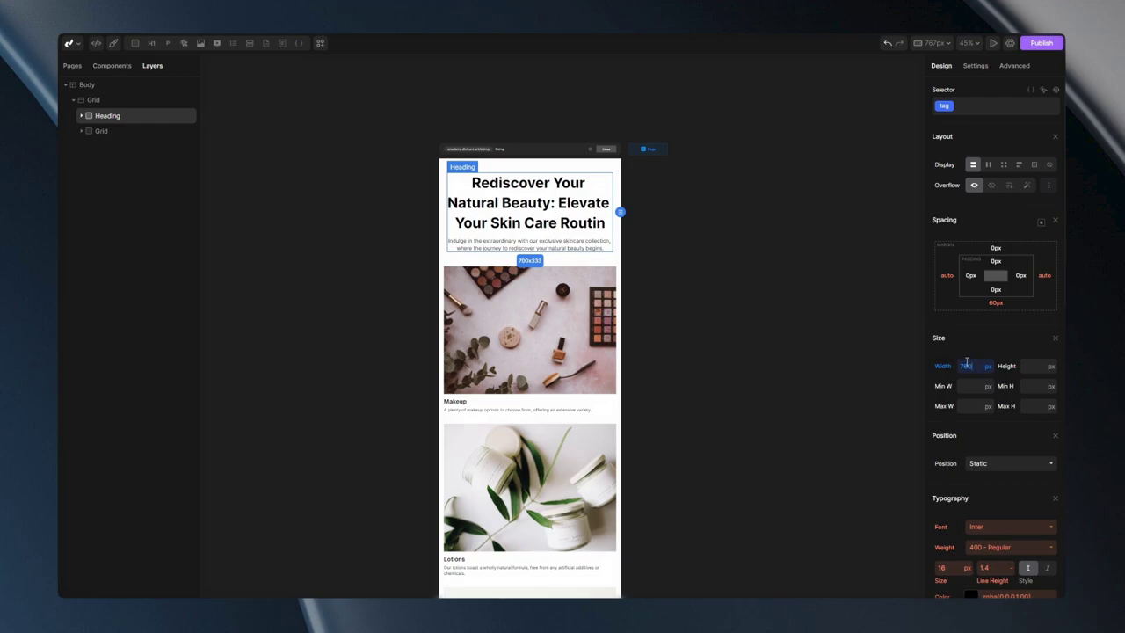
# Check how the Heading fits at the 480px breakpoint and return to the 767px breakpoint.
pyautogui.click(933, 43)
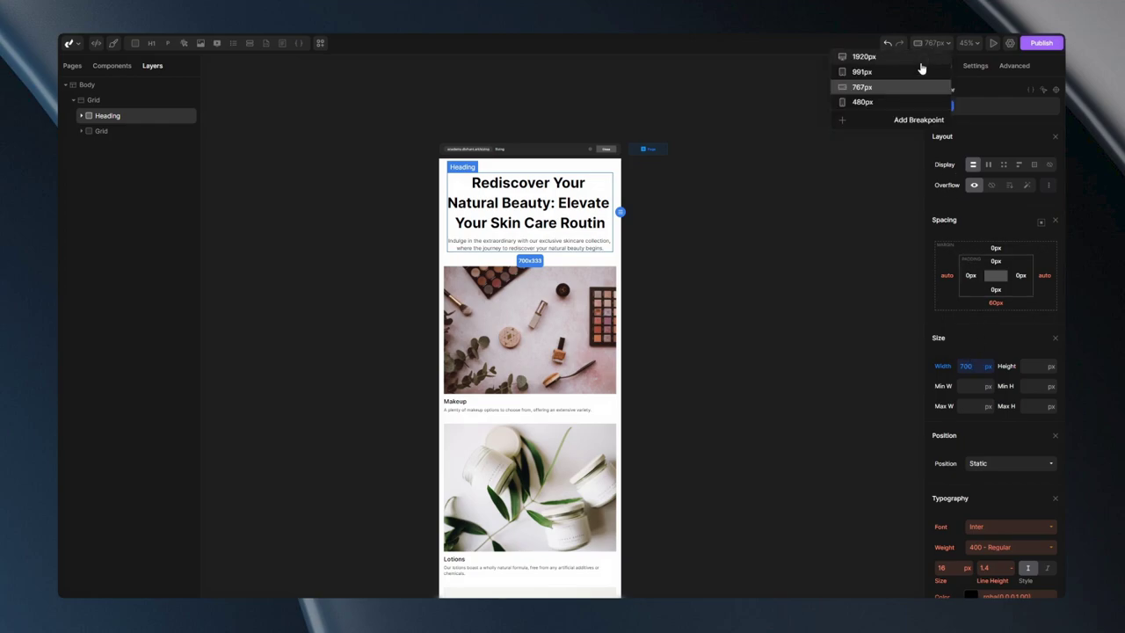
pyautogui.click(866, 102)
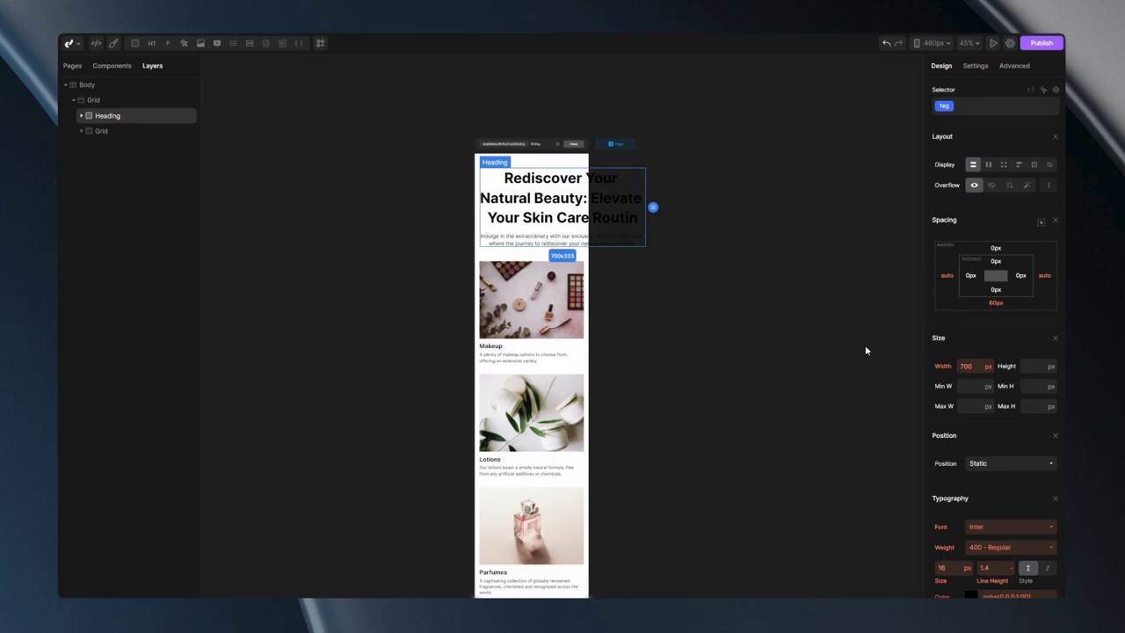
pyautogui.click(928, 42)
pyautogui.click(880, 90)
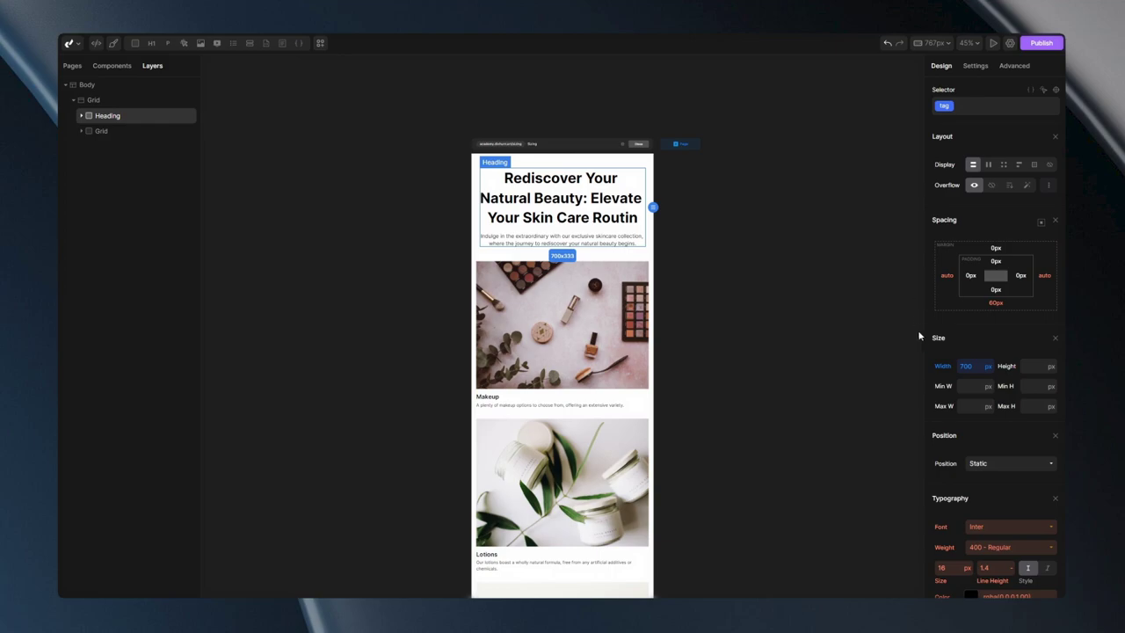
# Reset the Heading's width override at the 767px breakpoint.
pyautogui.click(937, 366)
pyautogui.rightClick(937, 365)
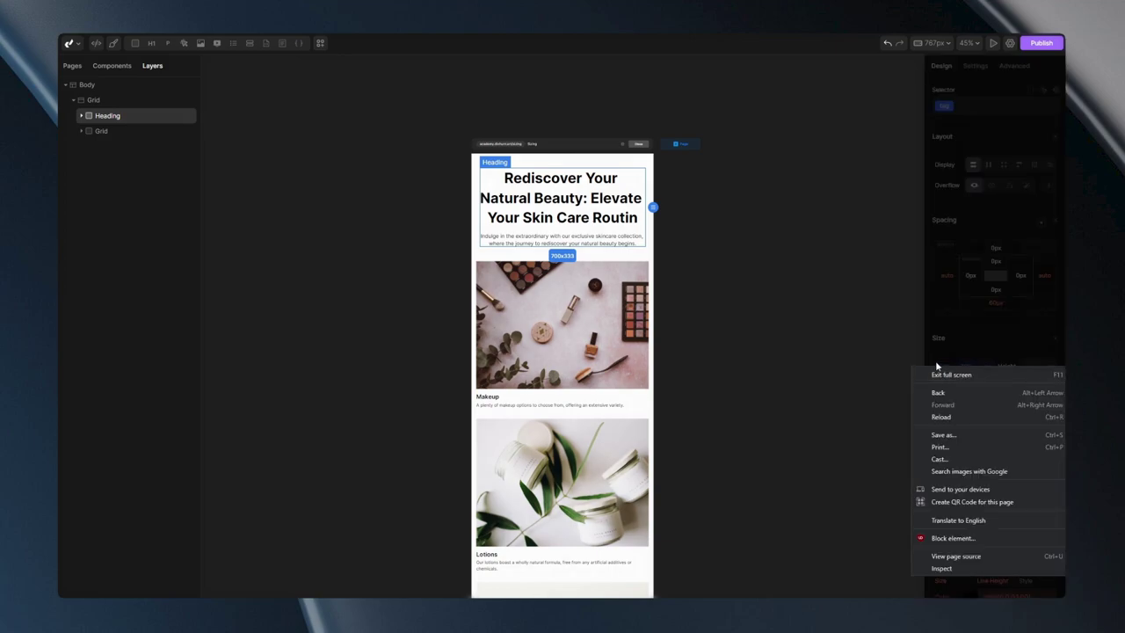
pyautogui.click(951, 372)
pyautogui.click(951, 384)
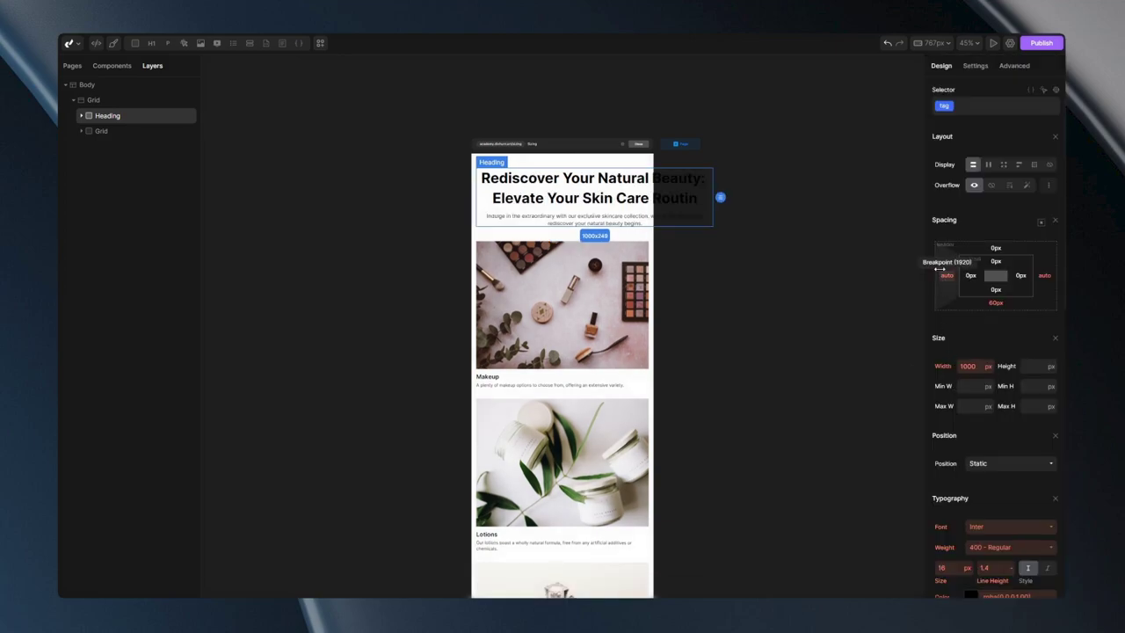
# Switch back to the 1920px breakpoint and reset the Heading's width there.
pyautogui.click(933, 43)
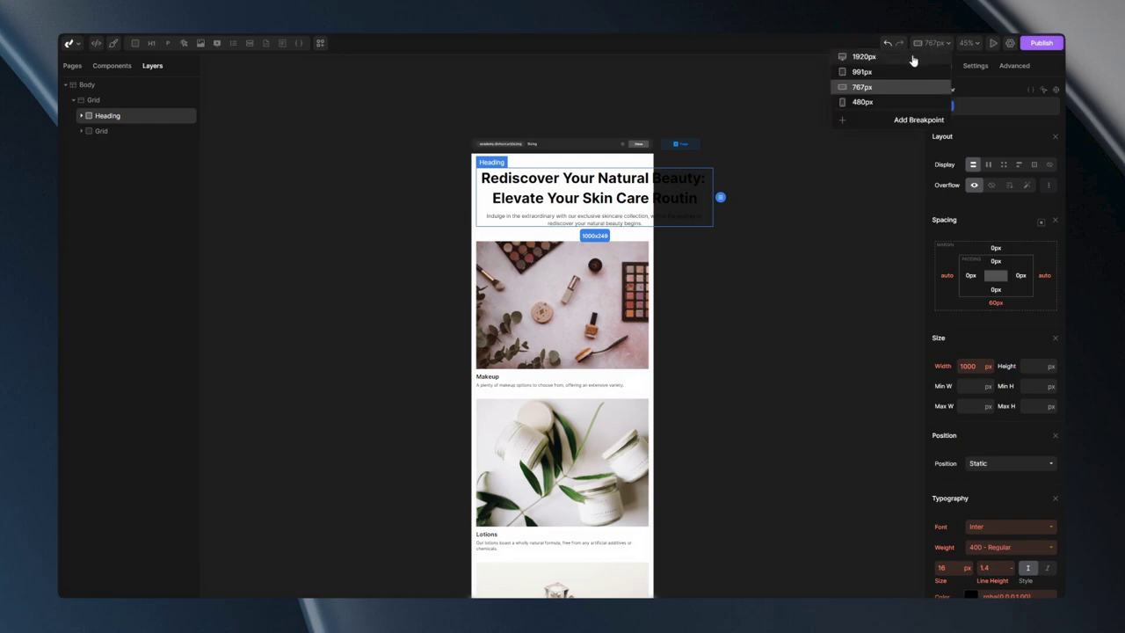
pyautogui.click(895, 58)
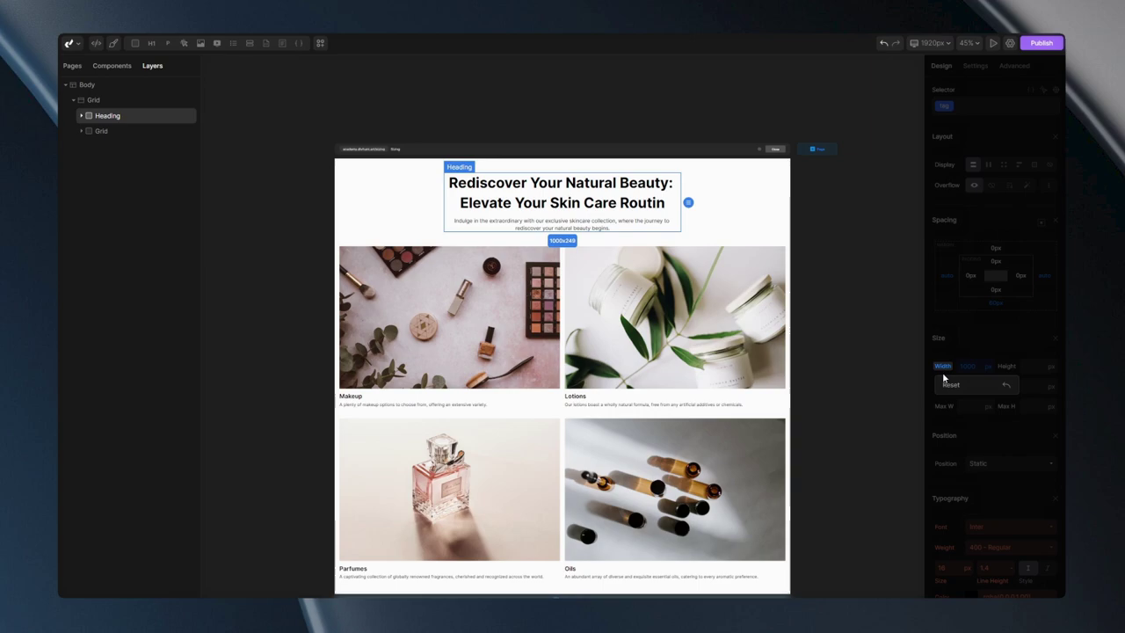
pyautogui.click(941, 372)
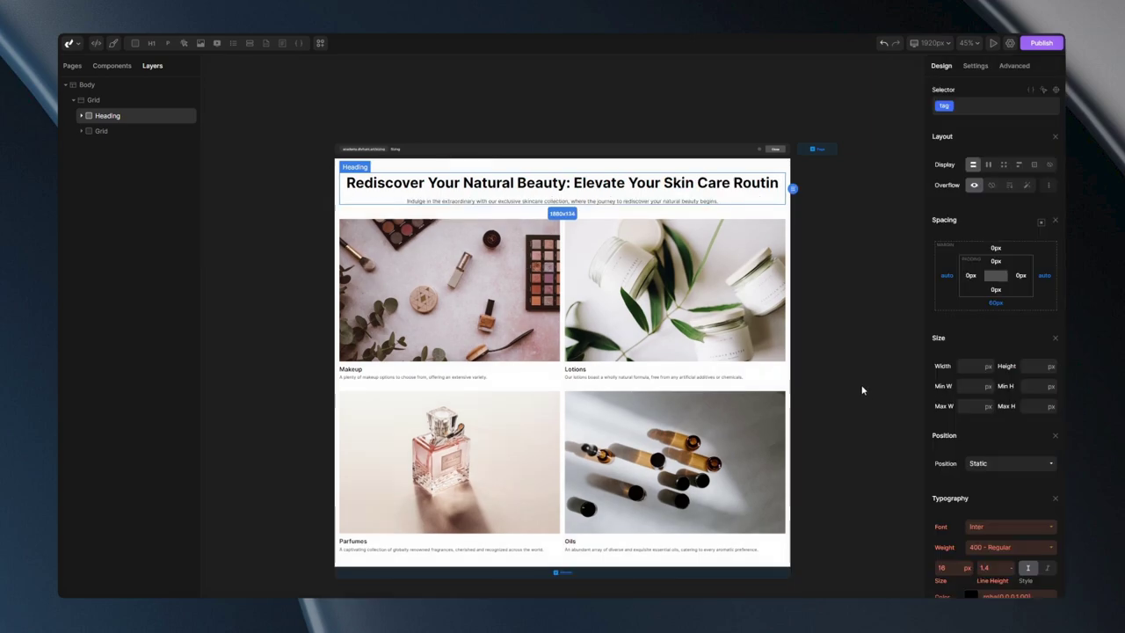
# Set the Heading's maximum width to 1000 px.
pyautogui.click(966, 407)
pyautogui.write('1000')
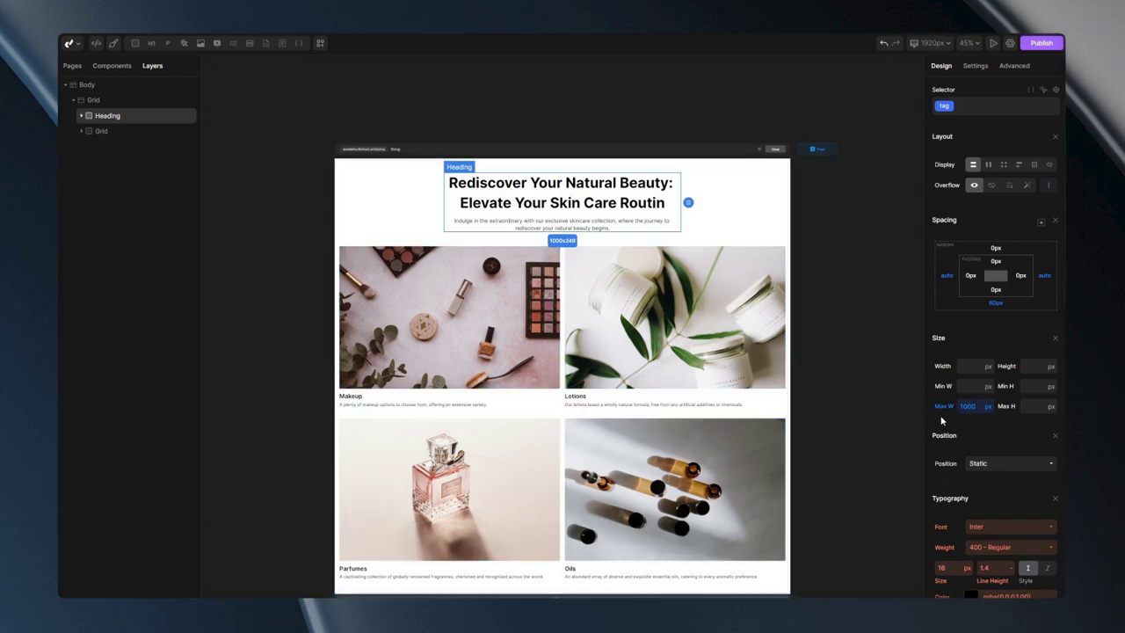
pyautogui.hotkey('ctrl', 'a')
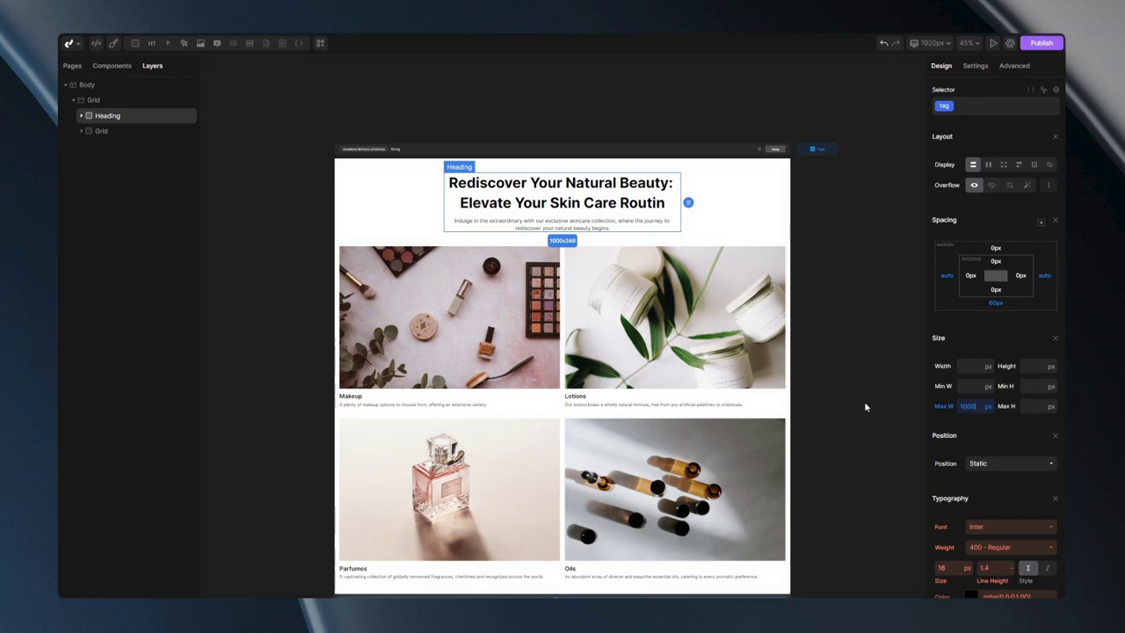
pyautogui.press('Return')
# Gradually reduce the Heading's maximum width in small increments down to 905 px.
pyautogui.click(973, 406)
pyautogui.press('Down')
pyautogui.press('Down')
pyautogui.press('Down')
pyautogui.press('Down')
pyautogui.press('Down')
pyautogui.press('Down')
pyautogui.press('Down')
pyautogui.press('Down')
pyautogui.press('Down')
pyautogui.press('Down')
pyautogui.press('Down')
pyautogui.press('Down')
pyautogui.press('Down')
pyautogui.press('Down')
pyautogui.press('Down')
pyautogui.press('Down')
pyautogui.press('Down')
pyautogui.press('Down')
pyautogui.press('Down')
pyautogui.press('Down')
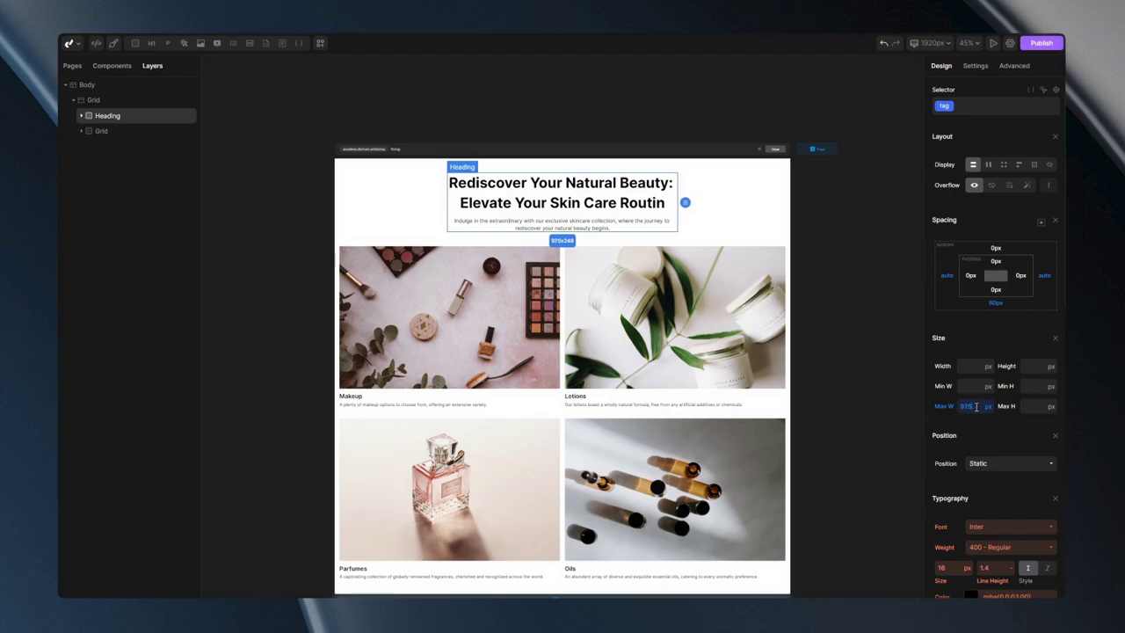
pyautogui.press('Down')
pyautogui.press('Down')
pyautogui.press('Down')
pyautogui.press('Down')
pyautogui.press('Down')
pyautogui.press('Down')
pyautogui.press('Down')
pyautogui.press('Down')
pyautogui.press('Down')
pyautogui.press('Down')
pyautogui.press('Down')
pyautogui.press('Down')
pyautogui.press('Down')
pyautogui.press('Down')
pyautogui.press('Down')
pyautogui.press('Down')
pyautogui.press('Down')
pyautogui.press('Down')
pyautogui.press('Down')
pyautogui.press('Down')
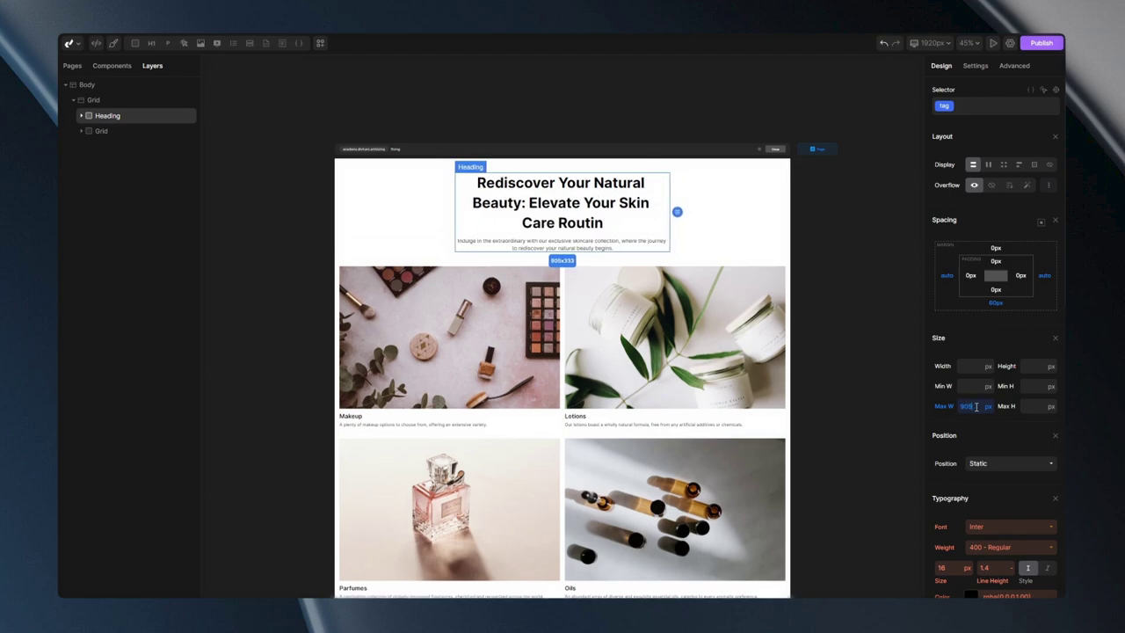
# Gradually increase the Heading's maximum width in small increments up to 1020 px.
pyautogui.press('Up')
pyautogui.press('Up')
pyautogui.press('Up')
pyautogui.press('Up')
pyautogui.press('Up')
pyautogui.press('Up')
pyautogui.press('Up')
pyautogui.press('Up')
pyautogui.press('Up')
pyautogui.press('Up')
pyautogui.press('Up')
pyautogui.press('Up')
pyautogui.press('Up')
pyautogui.press('Up')
pyautogui.press('Up')
pyautogui.press('Up')
pyautogui.press('Up')
pyautogui.press('Up')
pyautogui.press('Up')
pyautogui.press('Up')
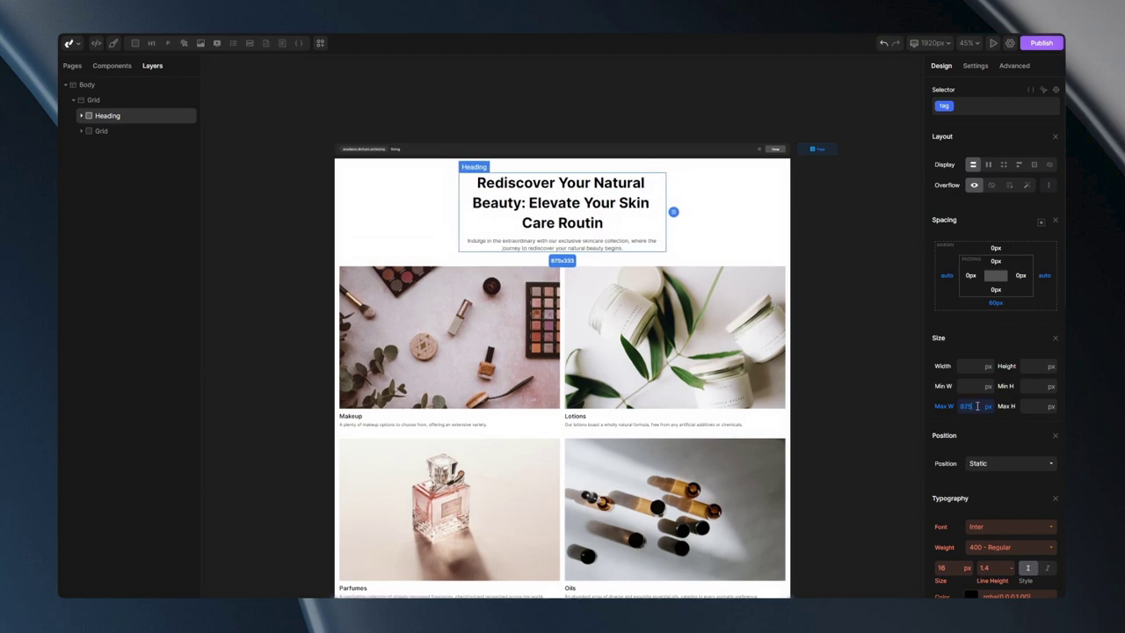
pyautogui.press('Up')
pyautogui.press('Up')
pyautogui.press('Up')
pyautogui.press('Up')
pyautogui.press('Up')
pyautogui.press('Up')
pyautogui.press('Up')
pyautogui.press('Up')
pyautogui.press('Up')
pyautogui.press('Up')
pyautogui.press('Up')
pyautogui.press('Up')
pyautogui.press('Up')
pyautogui.press('Up')
pyautogui.press('Up')
pyautogui.press('Up')
pyautogui.press('Up')
pyautogui.press('Up')
pyautogui.press('Up')
pyautogui.press('Up')
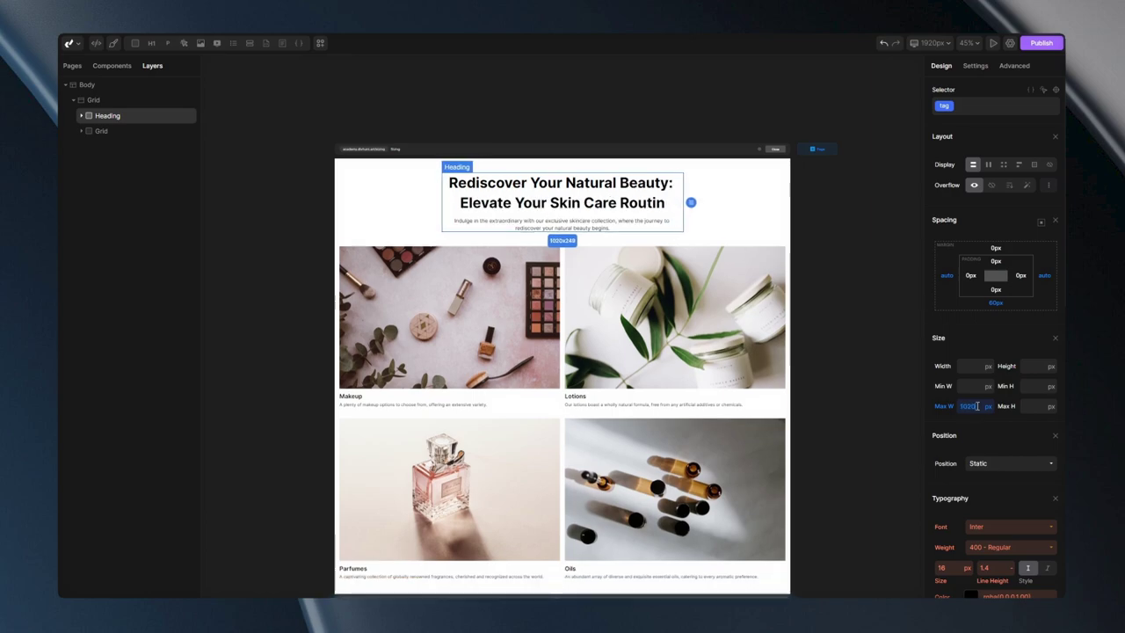
# Gradually increase the Heading's maximum width in small increments up to 1215 px.
pyautogui.press('Up')
pyautogui.press('Up')
pyautogui.press('Up')
pyautogui.press('Up')
pyautogui.press('Up')
pyautogui.press('Up')
pyautogui.press('Up')
pyautogui.press('Up')
pyautogui.press('Up')
pyautogui.press('Up')
pyautogui.press('Up')
pyautogui.press('Up')
pyautogui.press('Up')
pyautogui.press('Up')
pyautogui.press('Up')
pyautogui.press('Up')
pyautogui.press('Up')
pyautogui.press('Up')
pyautogui.press('Up')
pyautogui.press('Up')
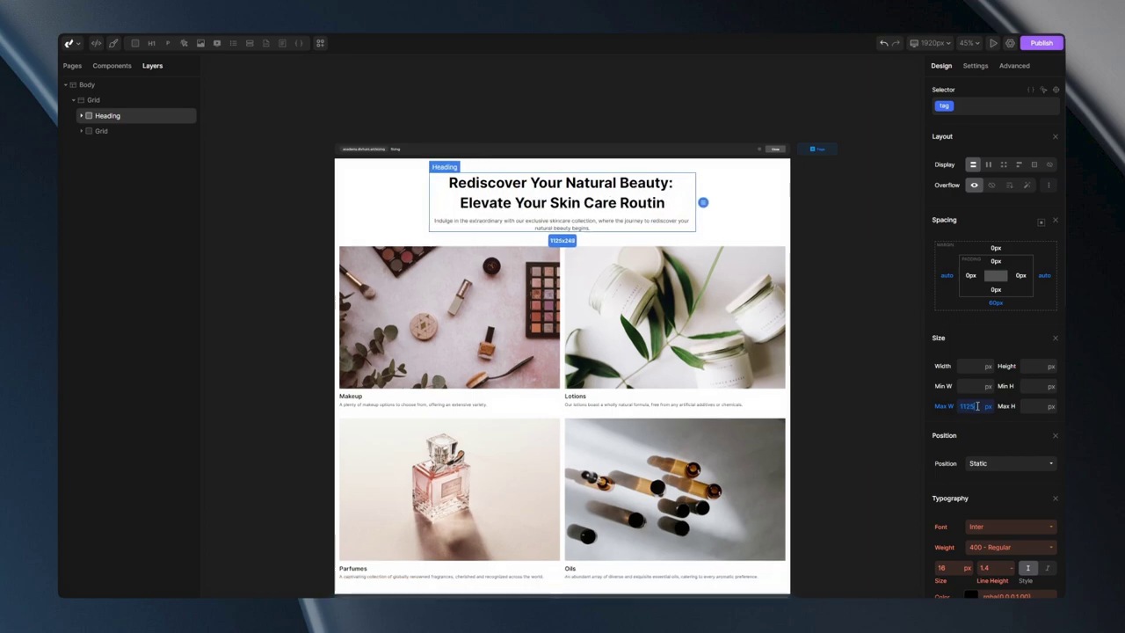
pyautogui.press('Up')
pyautogui.press('Up')
pyautogui.press('Up')
pyautogui.press('Up')
pyautogui.press('Up')
pyautogui.press('Up')
pyautogui.press('Up')
pyautogui.press('Up')
pyautogui.press('Up')
pyautogui.press('Up')
pyautogui.press('Up')
pyautogui.press('Up')
pyautogui.press('Up')
pyautogui.press('Up')
pyautogui.press('Up')
pyautogui.press('Up')
pyautogui.press('Up')
pyautogui.press('Up')
pyautogui.press('Up')
pyautogui.press('Up')
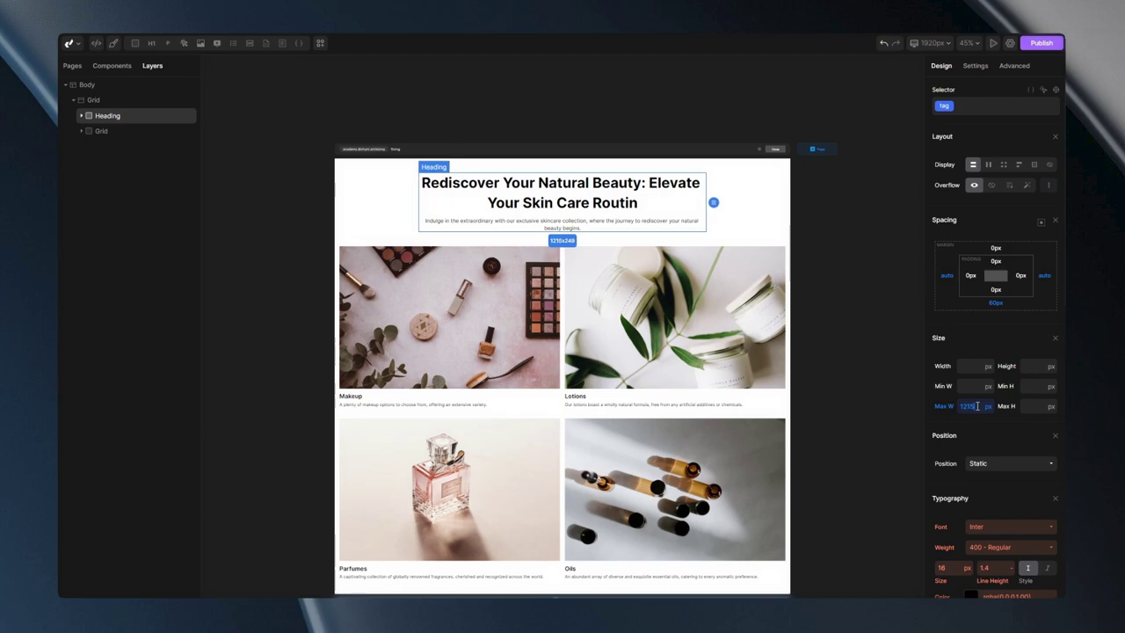
# Set the Heading's maximum width to 1000 px and its width to 100%.
pyautogui.doubleClick(977, 405)
pyautogui.write('1000')
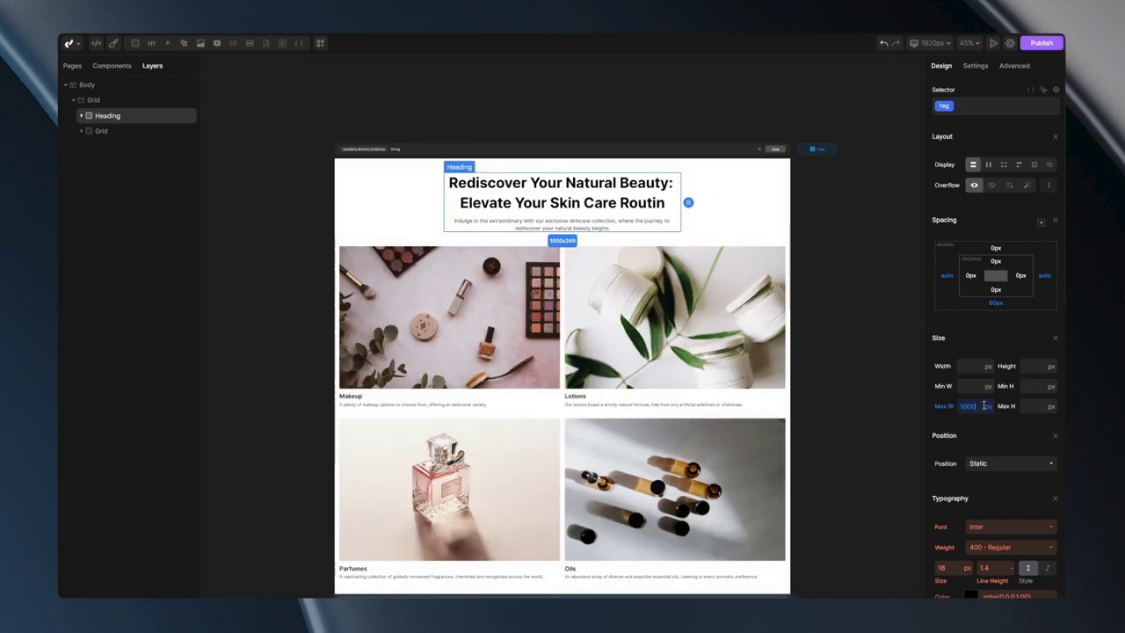
pyautogui.doubleClick(984, 405)
pyautogui.click(967, 369)
pyautogui.write('100%')
pyautogui.click(965, 365)
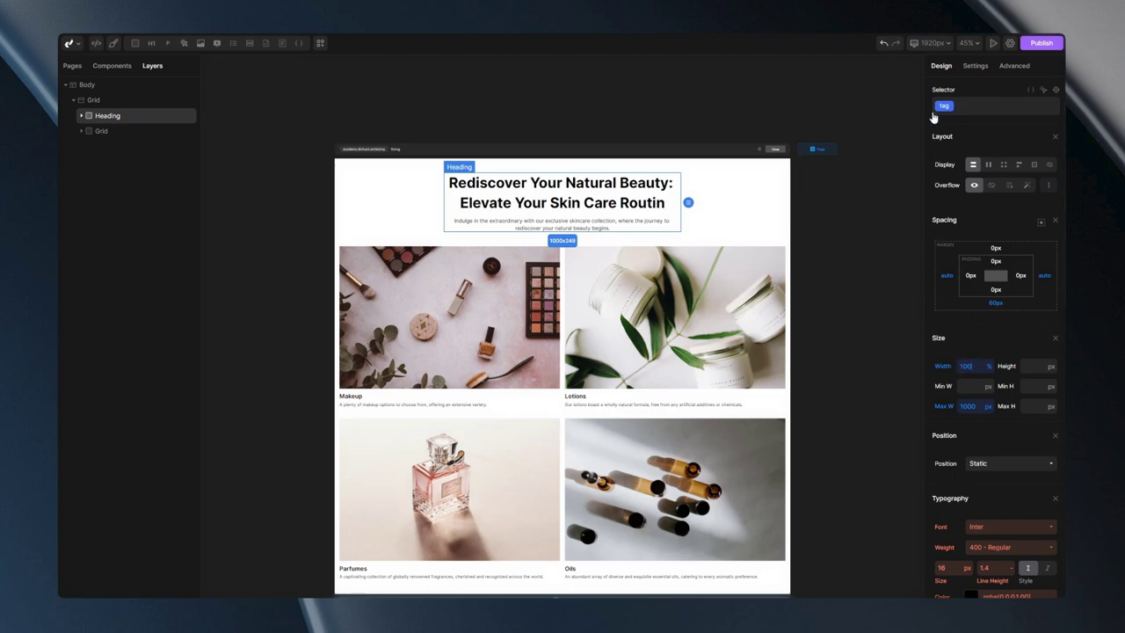
# Check the Heading's layout at the 767px and 480px breakpoints, ending on 767px.
pyautogui.click(924, 48)
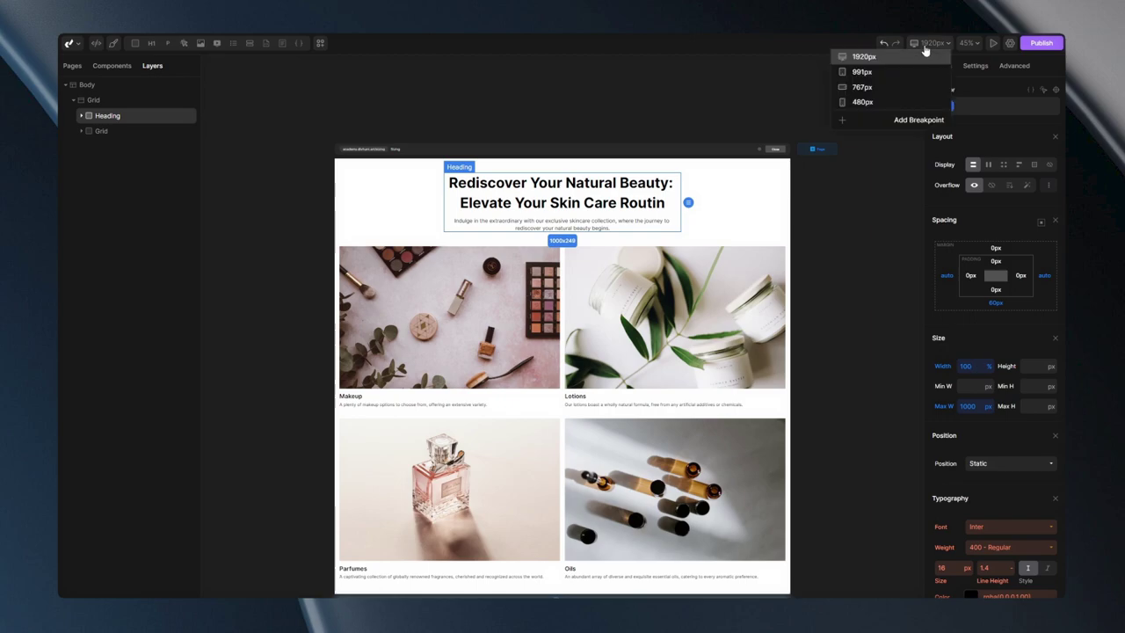
pyautogui.click(861, 88)
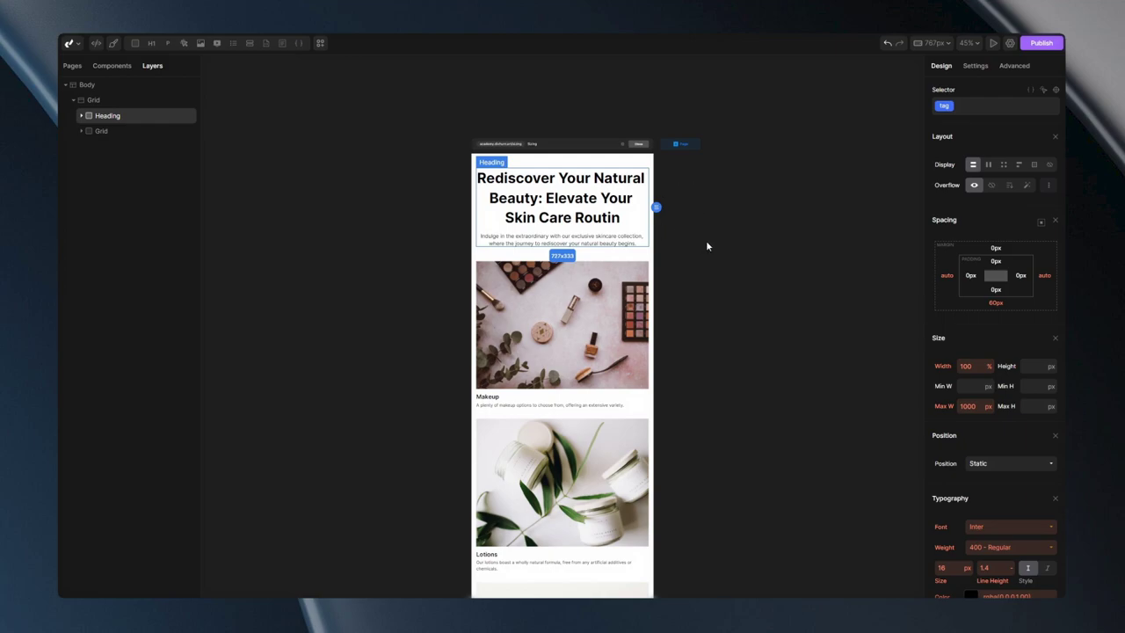
pyautogui.click(929, 50)
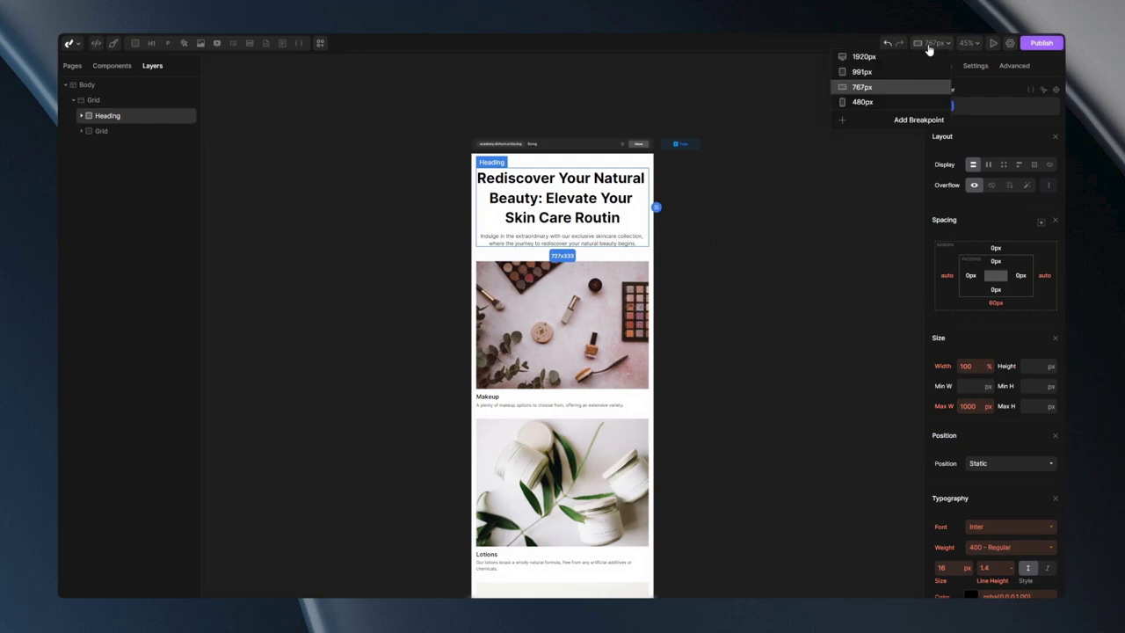
pyautogui.click(884, 102)
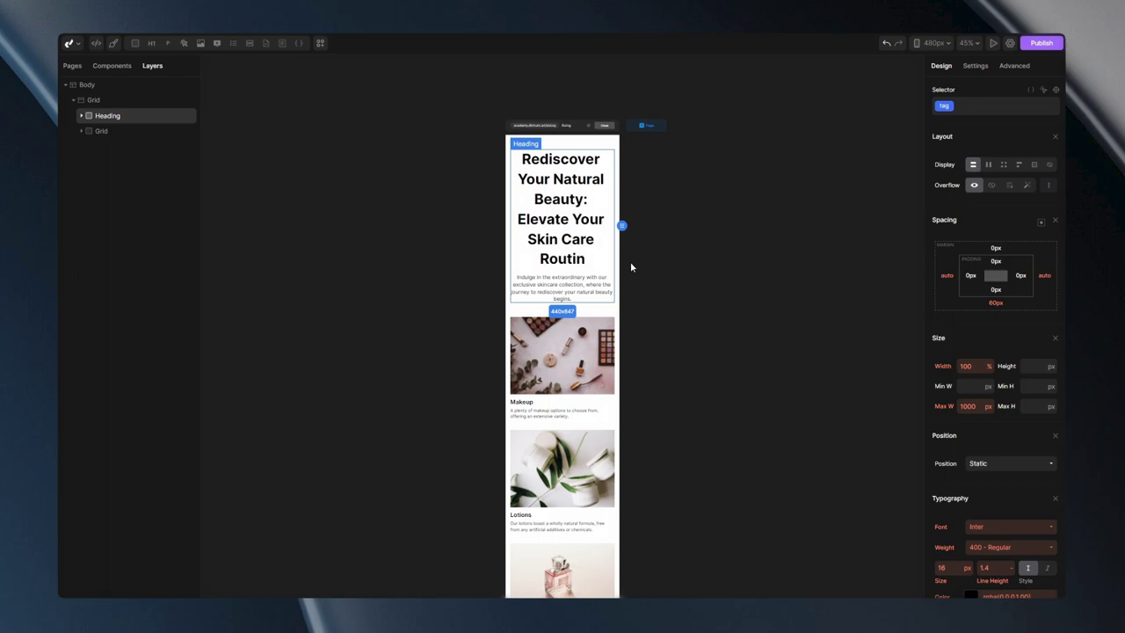
pyautogui.click(925, 48)
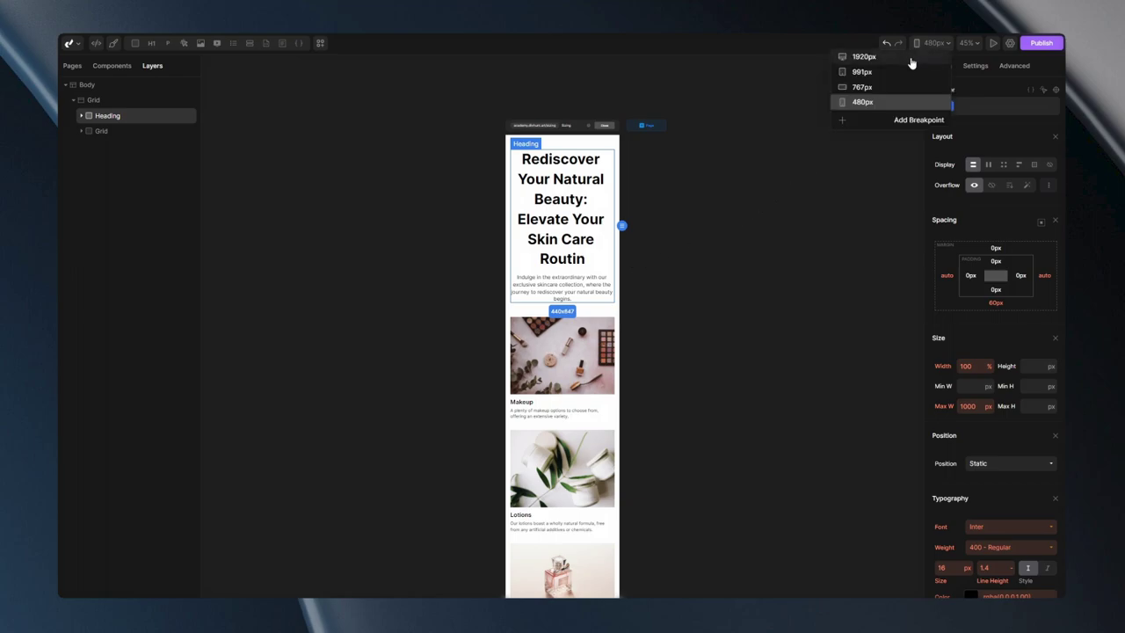
pyautogui.click(882, 87)
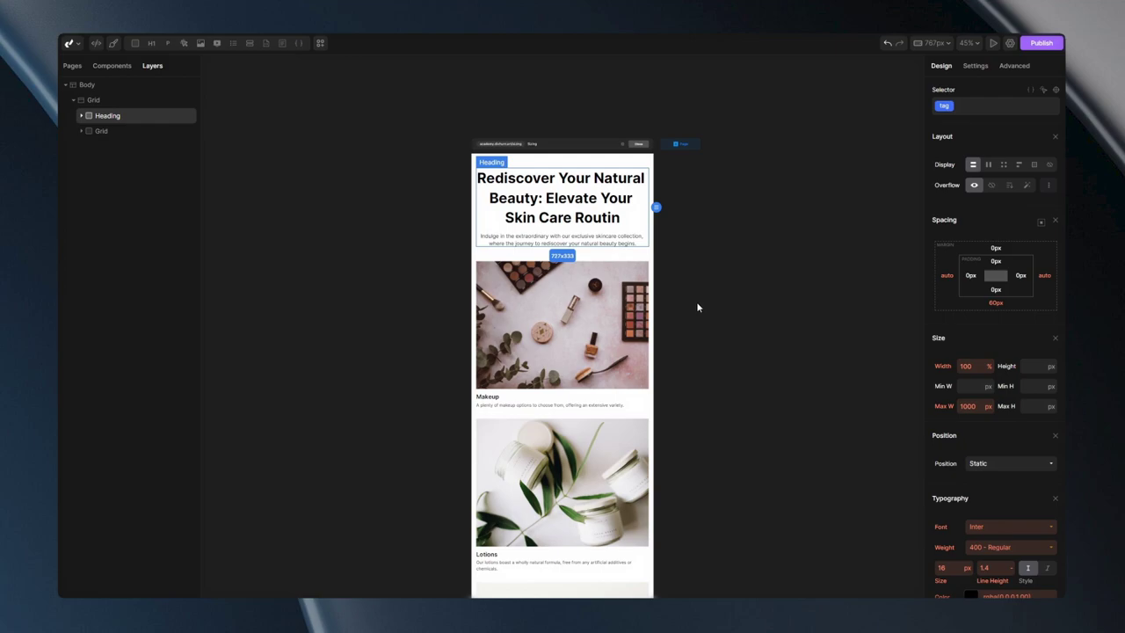
# Select the outer Grid that holds the Heading and return to the 1920px breakpoint.
pyautogui.click(651, 164)
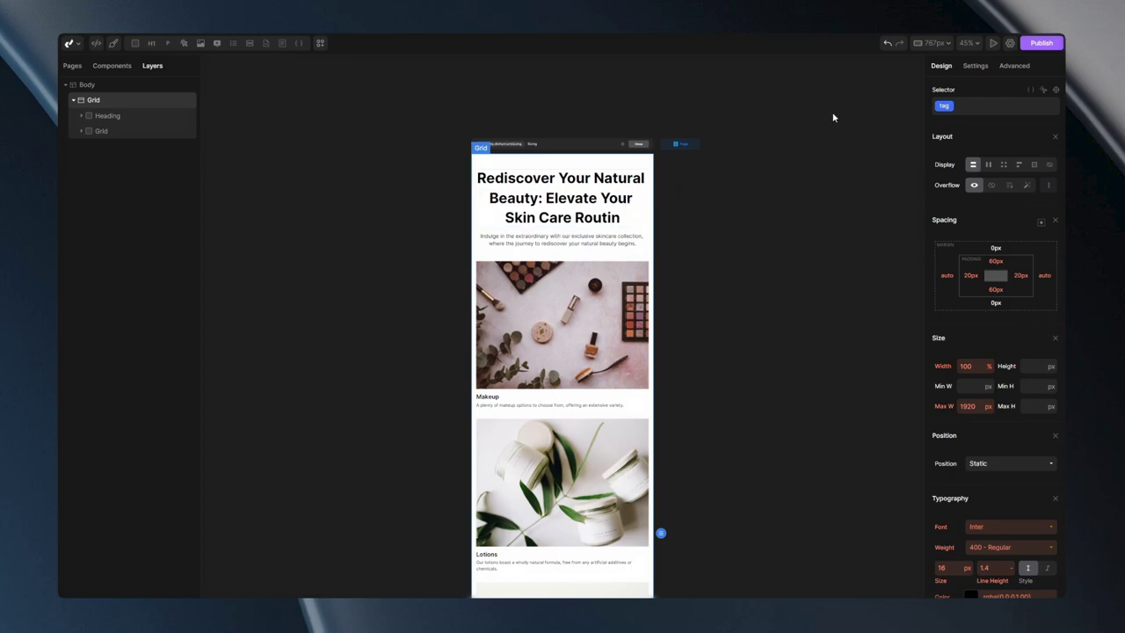
pyautogui.click(931, 42)
pyautogui.click(906, 58)
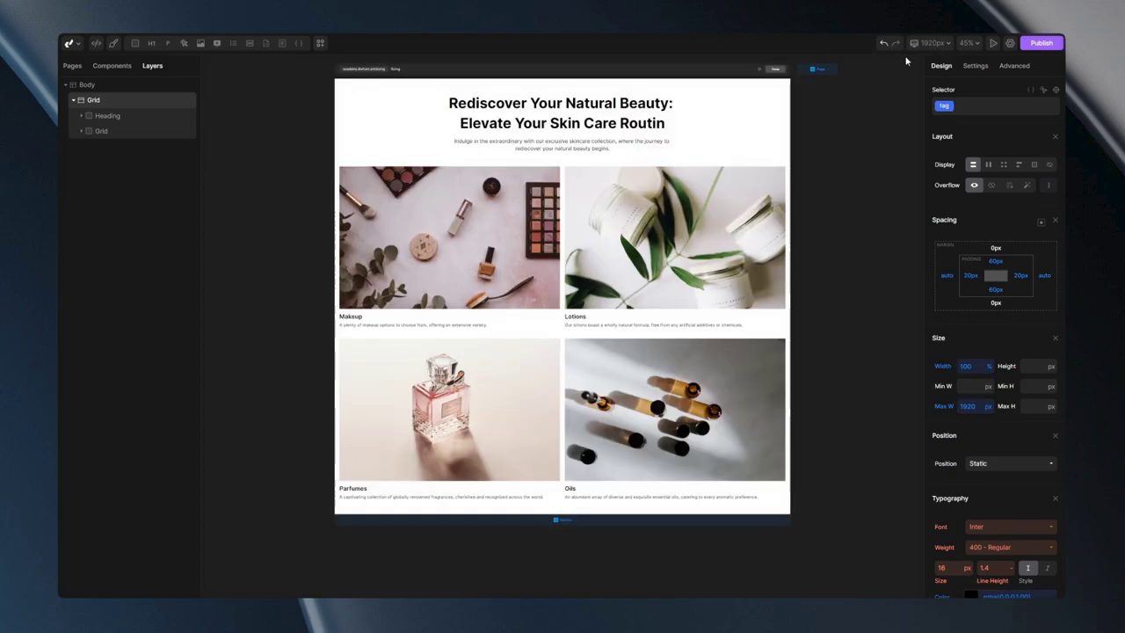
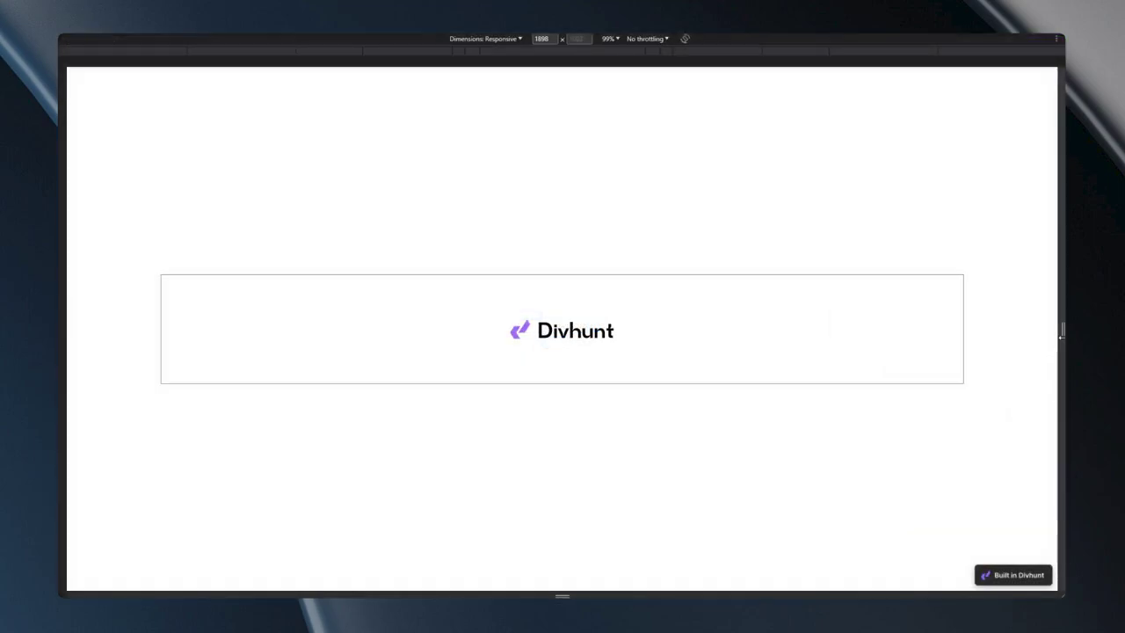
# Set the minimum width of the Div around the Divhunt logo to 500 px.
pyautogui.moveTo(1062, 329)
pyautogui.mouseDown()
pyautogui.moveTo(651, 330)
pyautogui.moveTo(1062, 342)
pyautogui.mouseUp()
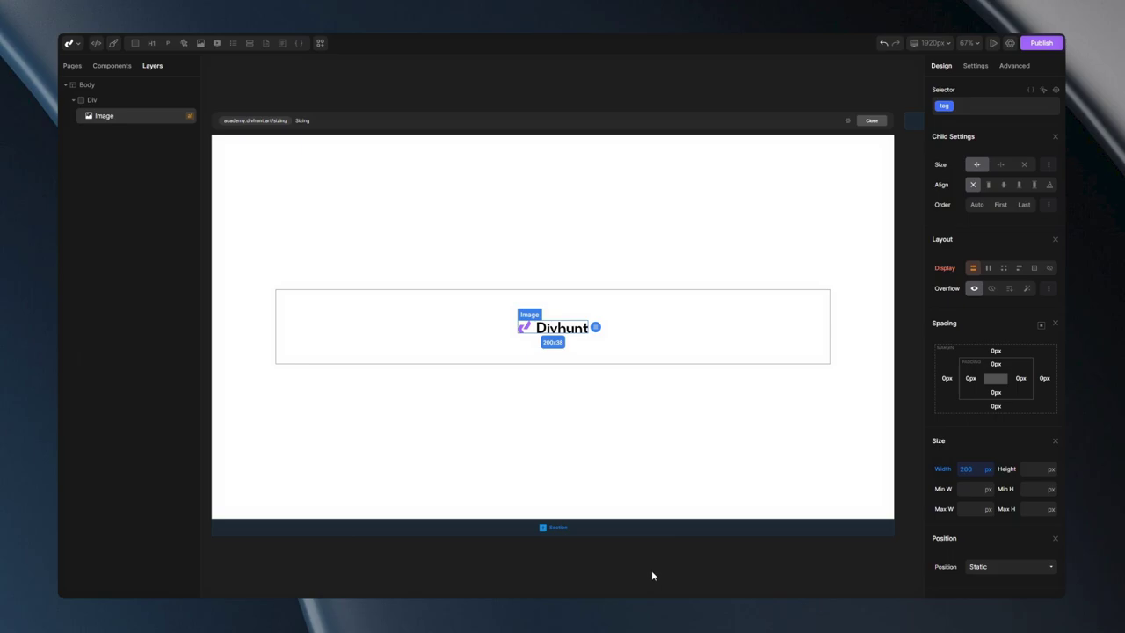
pyautogui.click(470, 360)
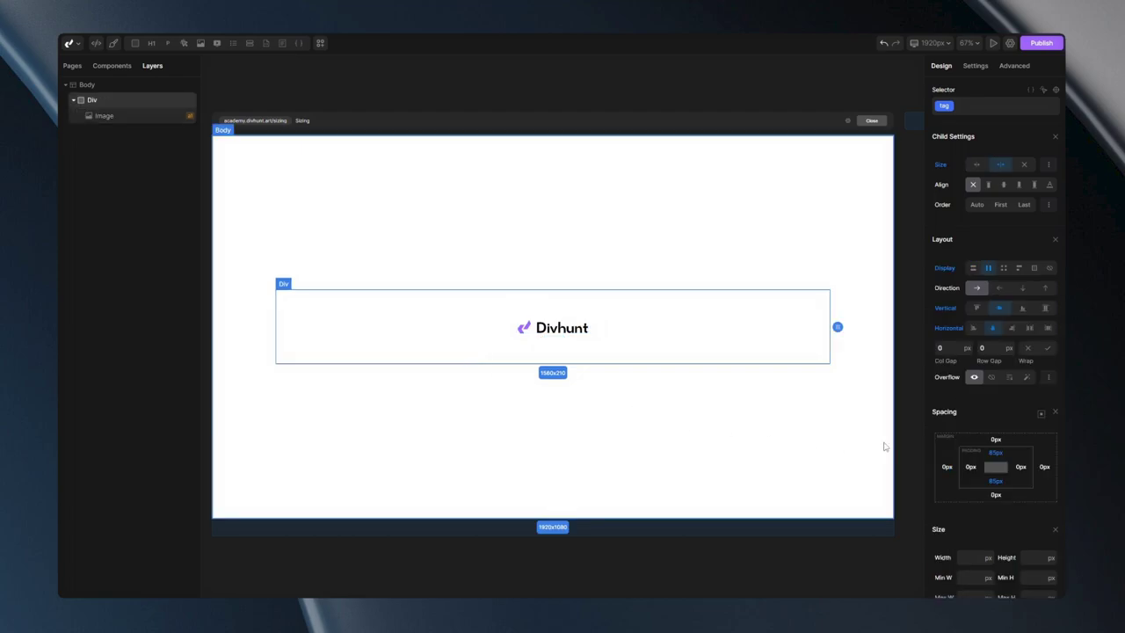
pyautogui.scroll(-5, 967, 439)
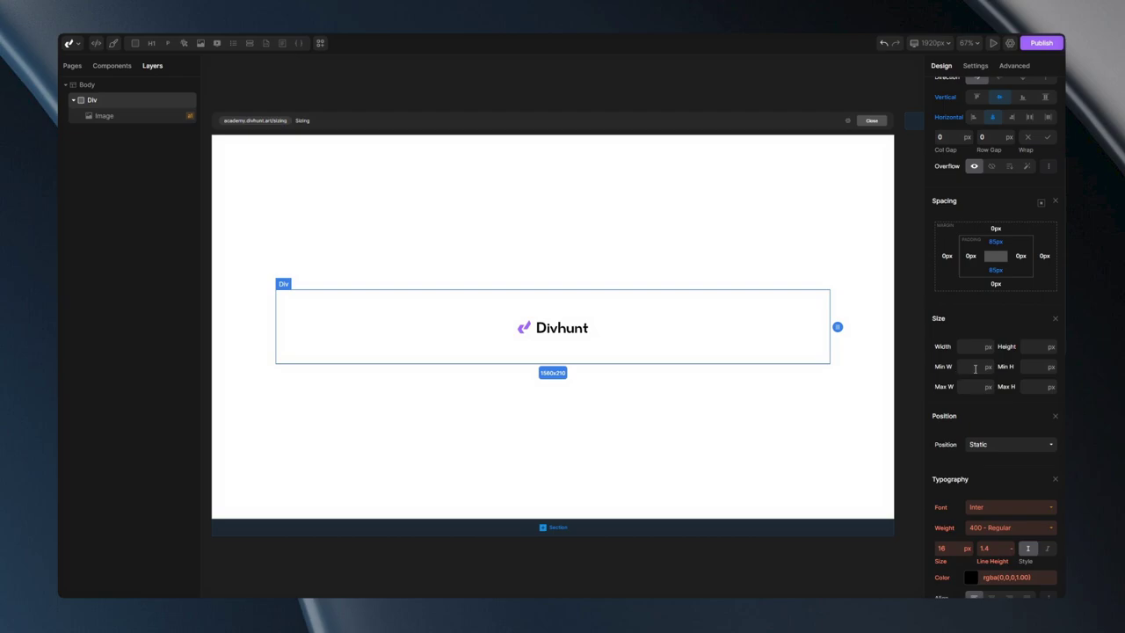
pyautogui.click(978, 368)
pyautogui.write('500')
pyautogui.click(848, 410)
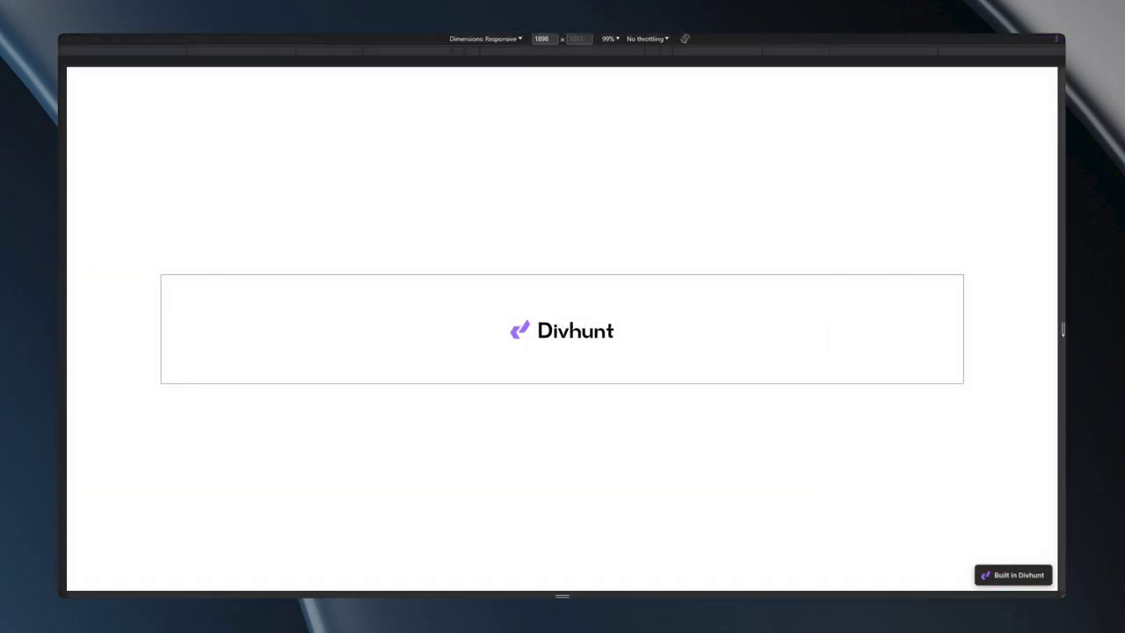
# Narrow the responsive preview to about 680 px to check the logo container's minimum width.
pyautogui.moveTo(1062, 328); pyautogui.dragTo(747, 329)
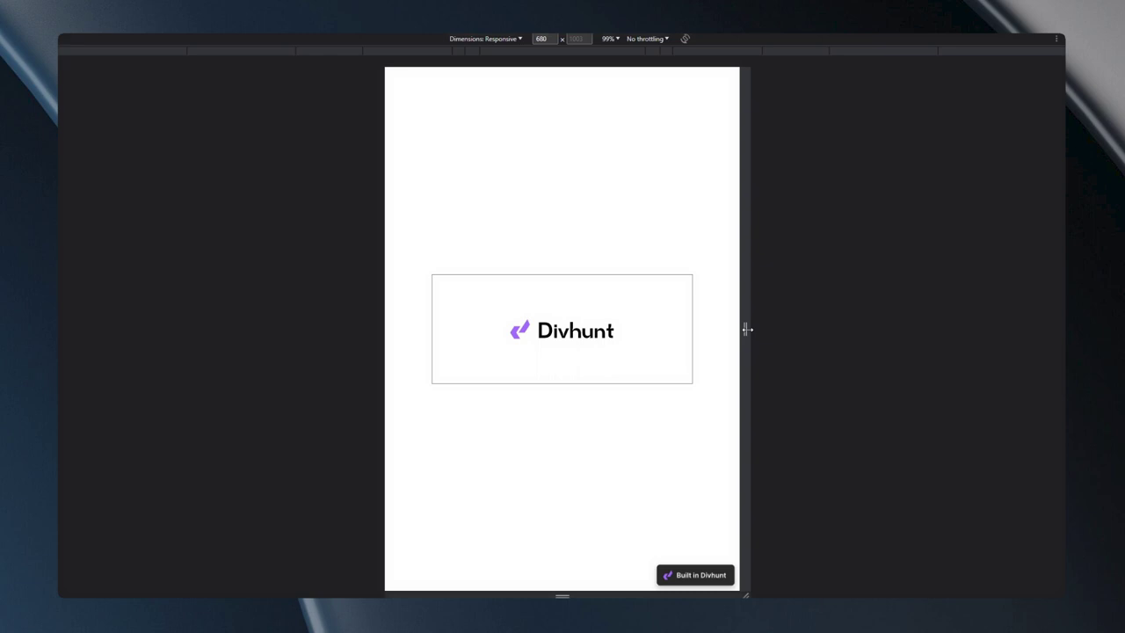
pyautogui.moveTo(747, 329)
pyautogui.mouseDown()
pyautogui.moveTo(1028, 334)
pyautogui.moveTo(729, 329)
pyautogui.moveTo(741, 332)
pyautogui.mouseUp()
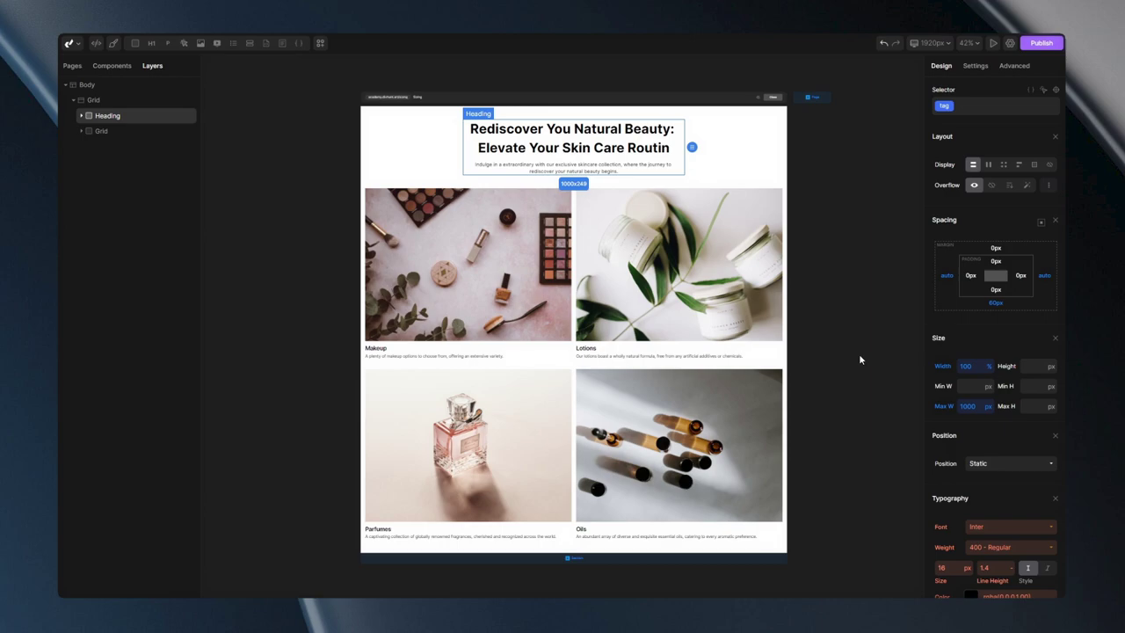
# Try a height of 1000 px on the Makeup card's image, and reset the height.
pyautogui.click(460, 264)
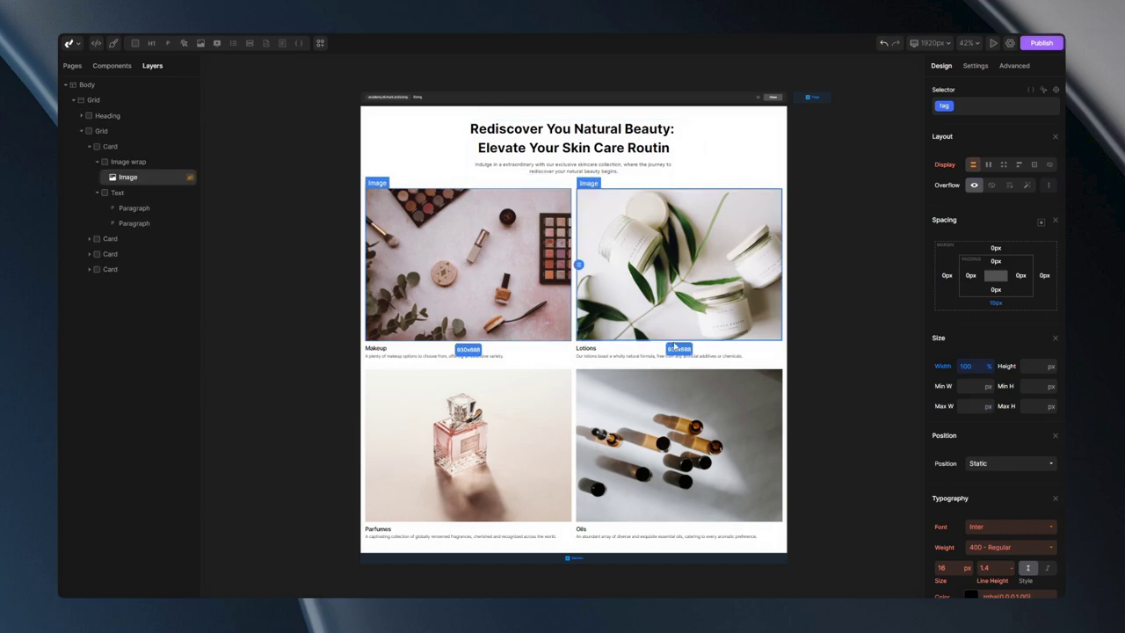
pyautogui.click(1031, 365)
pyautogui.write('1000')
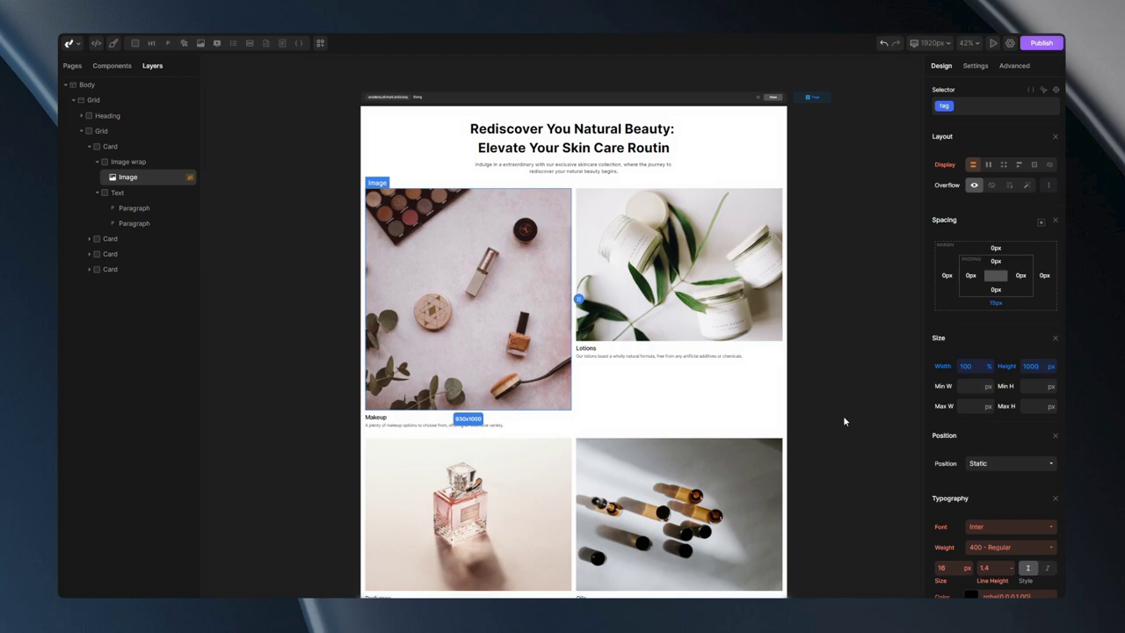
pyautogui.click(1007, 366)
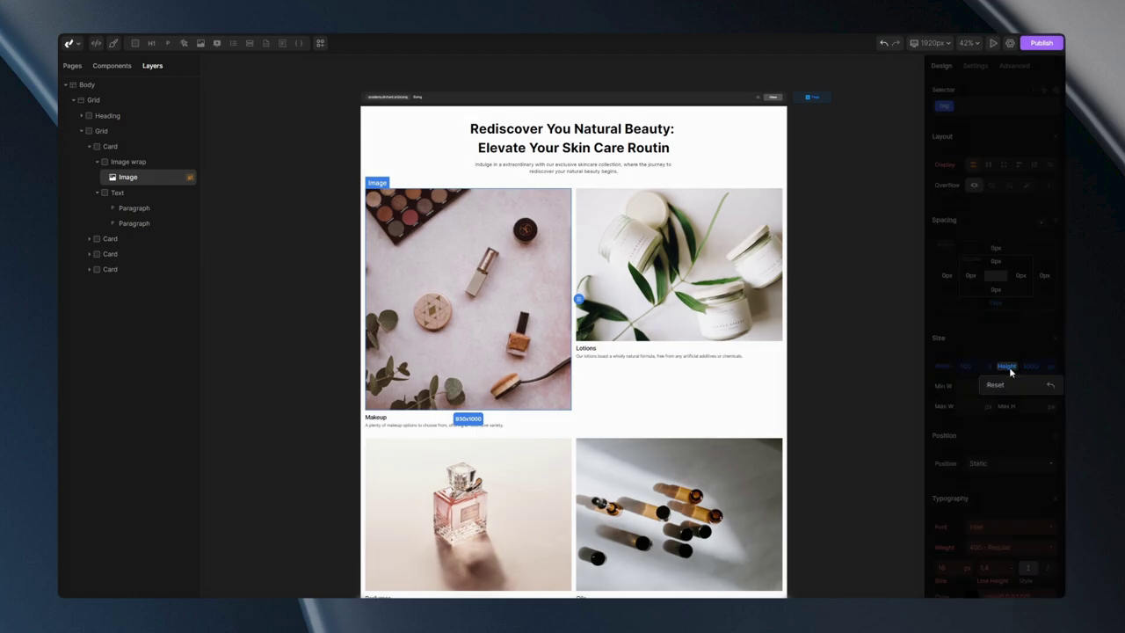
pyautogui.click(1002, 384)
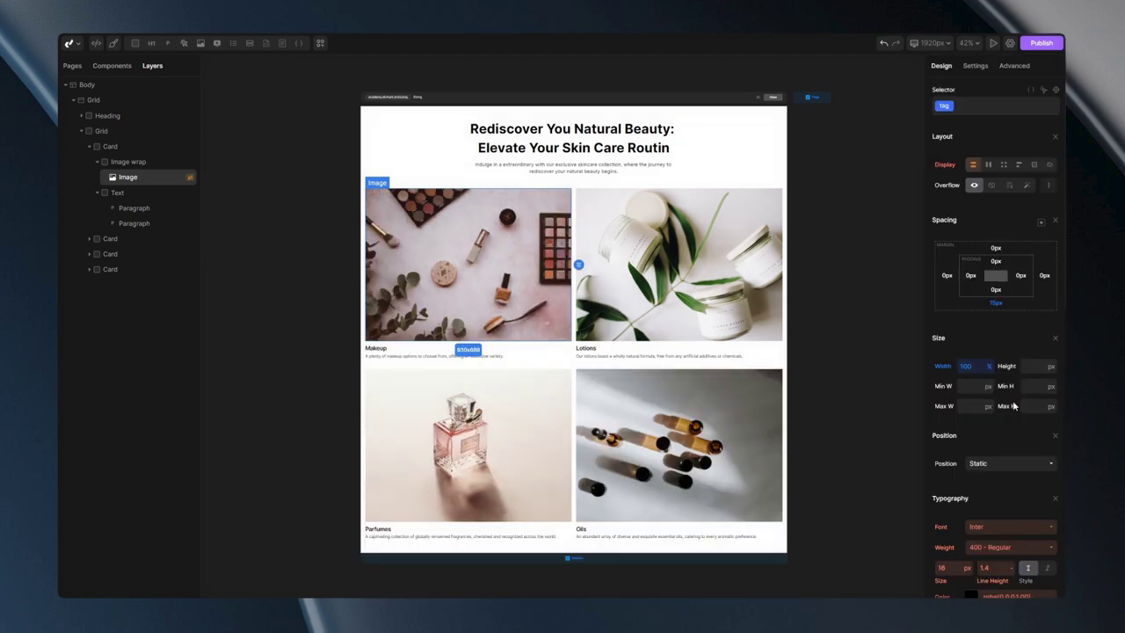
# Try a maximum height of 400 px on the Makeup card's image, and reset it.
pyautogui.click(1030, 406)
pyautogui.click(1030, 405)
pyautogui.write('400')
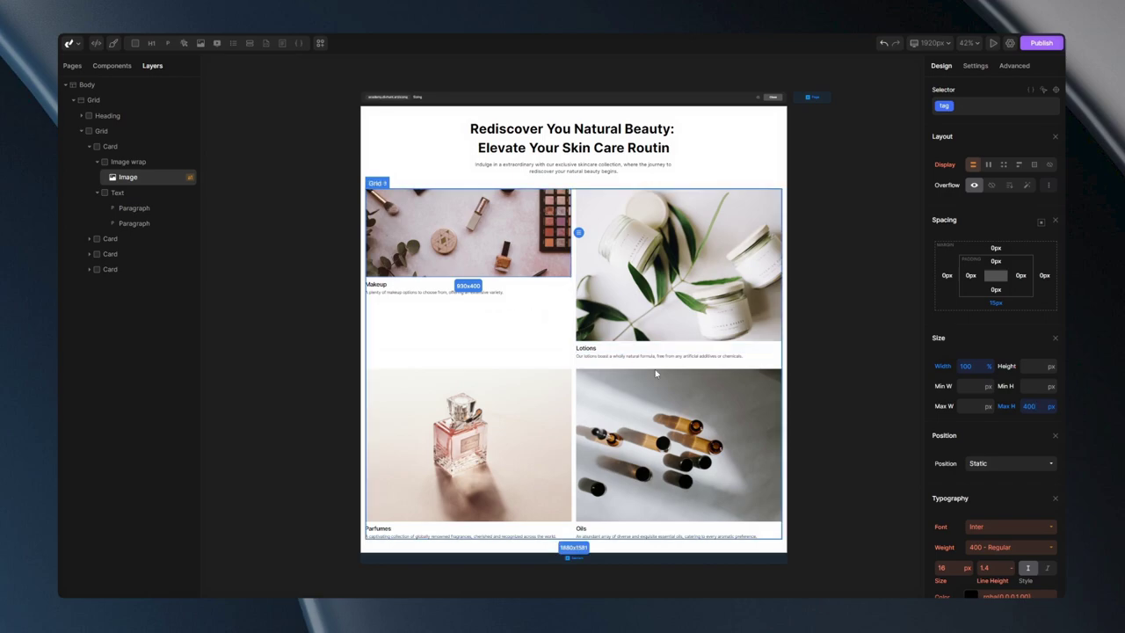
pyautogui.click(1008, 406)
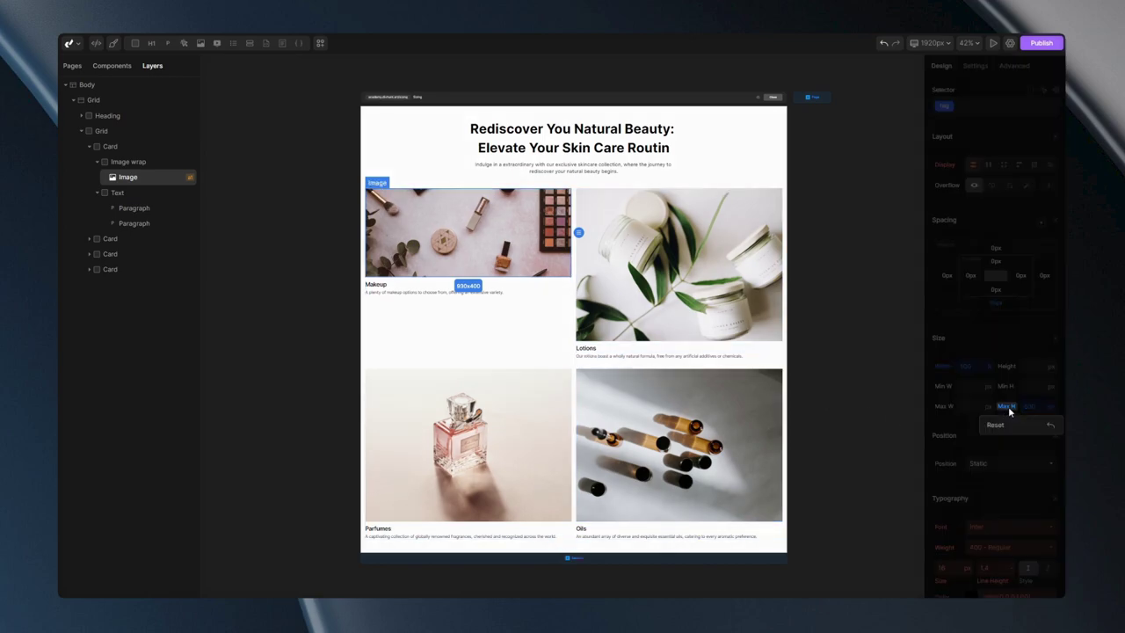
pyautogui.click(1006, 425)
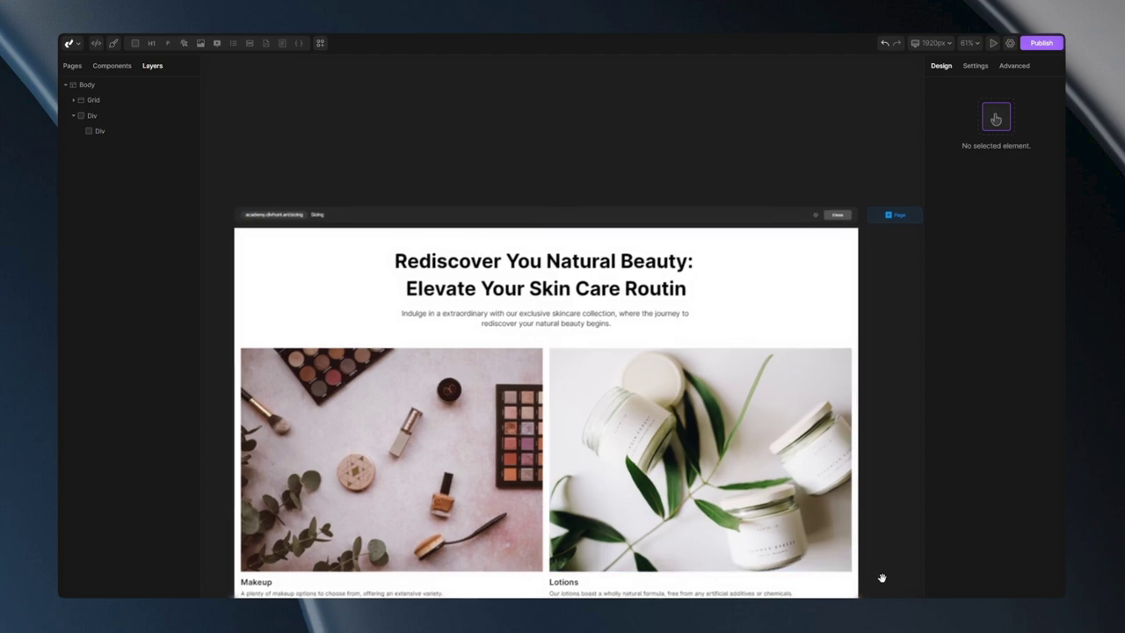
# Set the width and height of the inner Div below the product grid to 100 px each.
pyautogui.moveTo(894, 432); pyautogui.dragTo(933, 183)
pyautogui.scroll(-5, 846, 359)
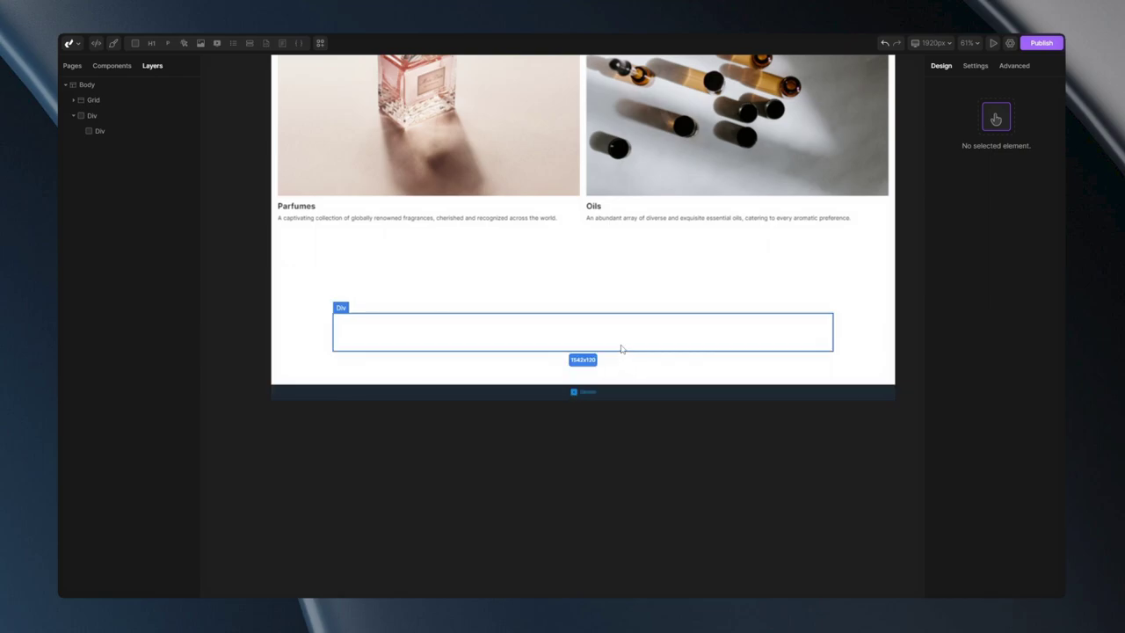
pyautogui.click(622, 347)
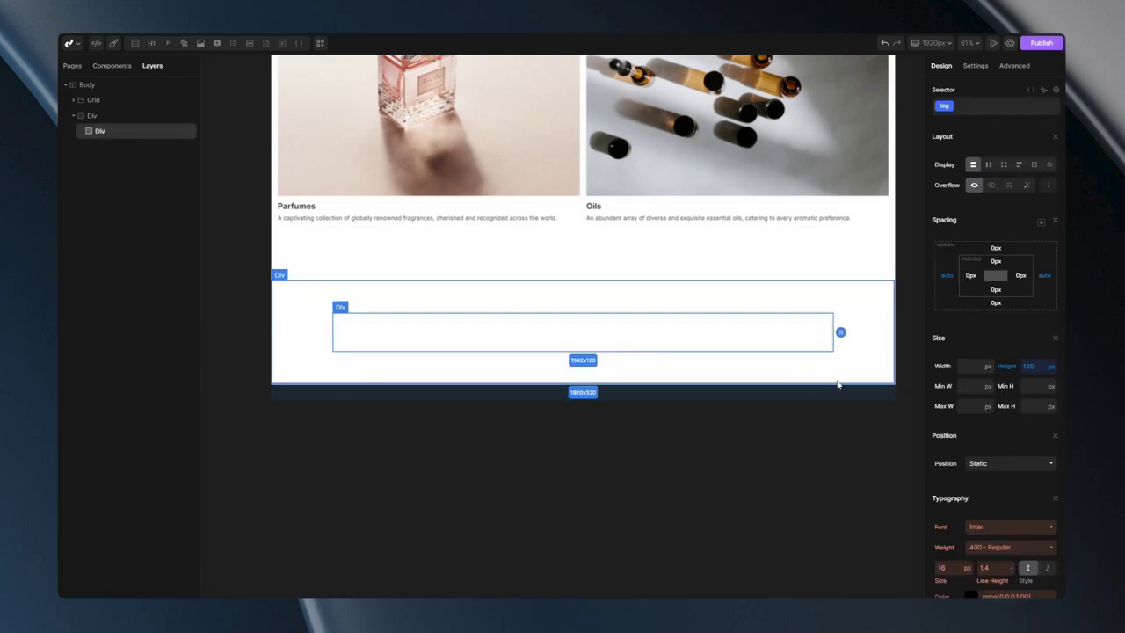
pyautogui.click(969, 366)
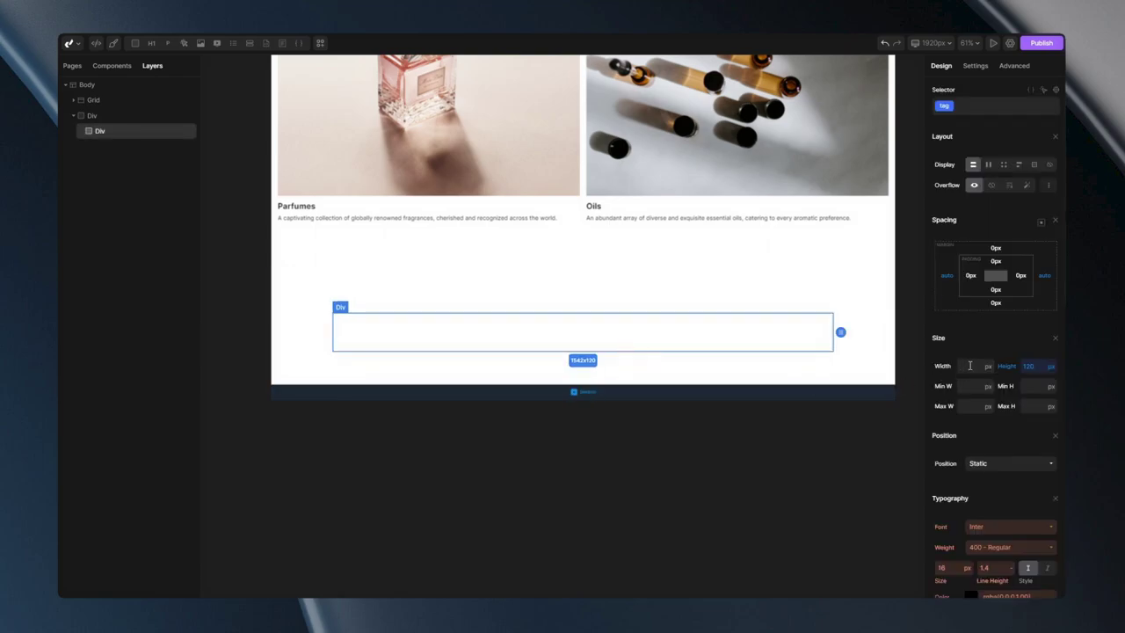
pyautogui.write('100')
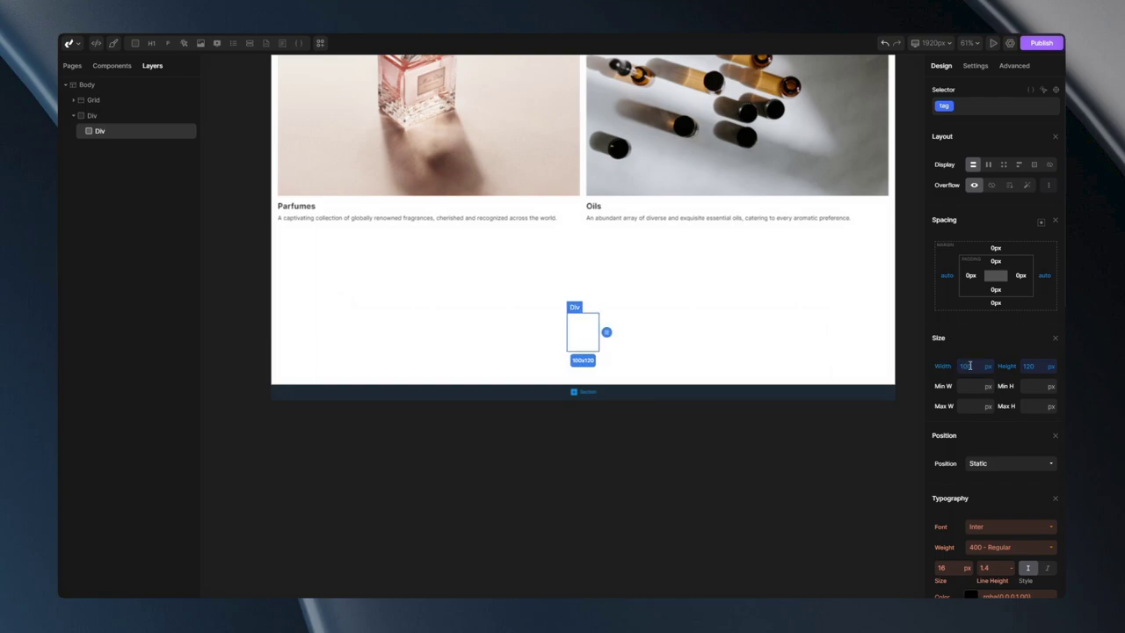
pyautogui.click(1035, 367)
pyautogui.write('100')
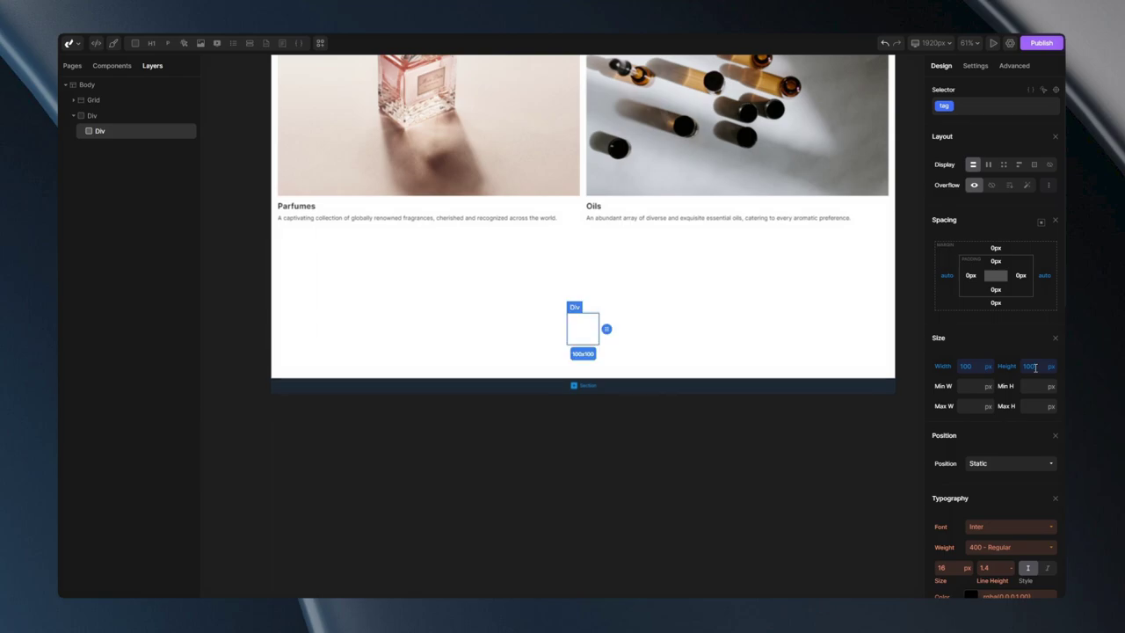
# Examine the square inner Div up close together with its size settings and its parent Div.
pyautogui.click(788, 283)
pyautogui.scroll(5, 658, 307)
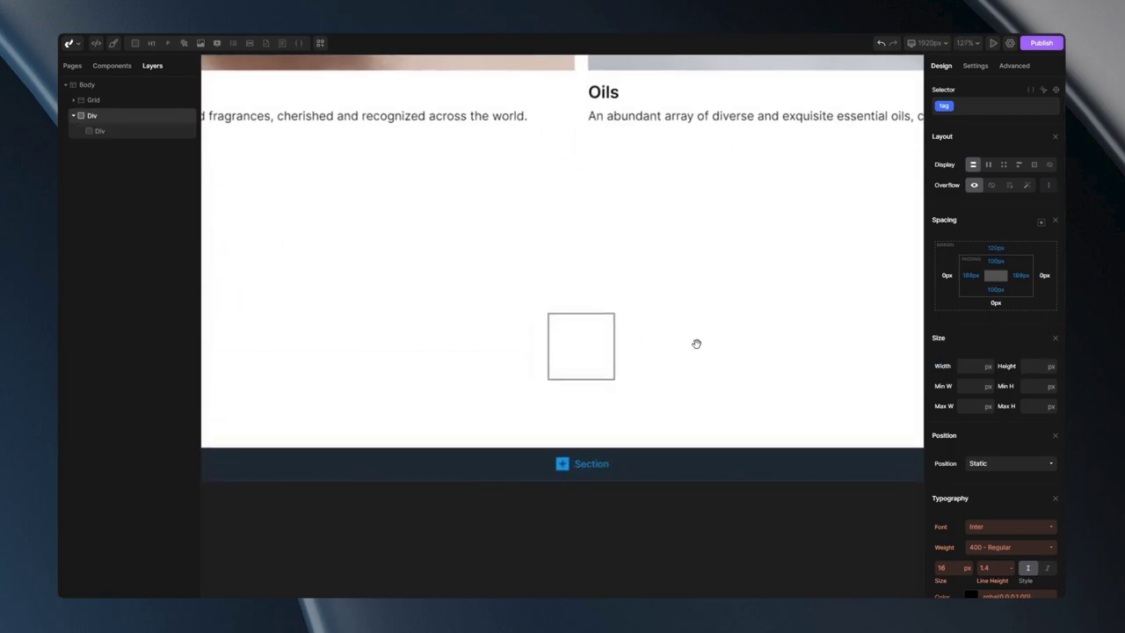
pyautogui.click(606, 380)
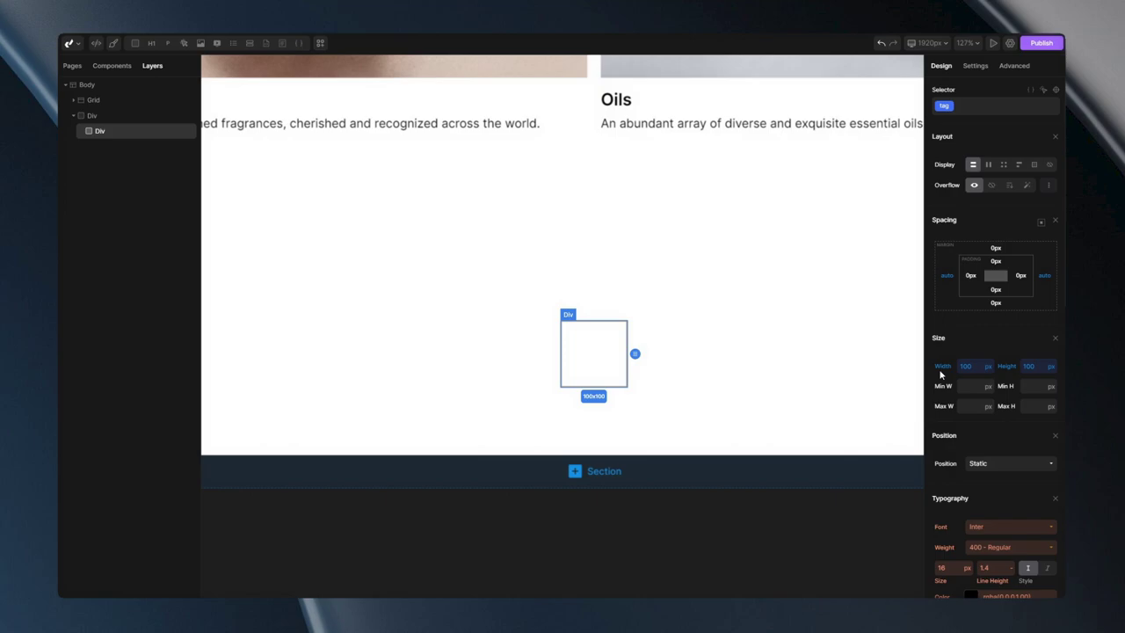
pyautogui.scroll(-10, 846, 297)
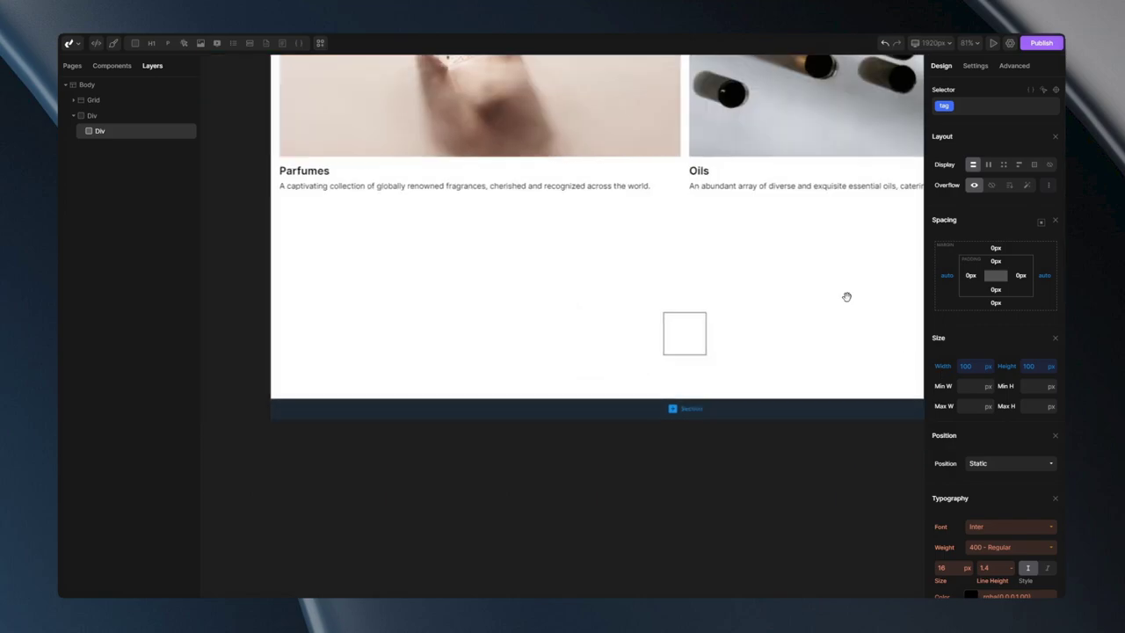
pyautogui.scroll(2, 791, 326)
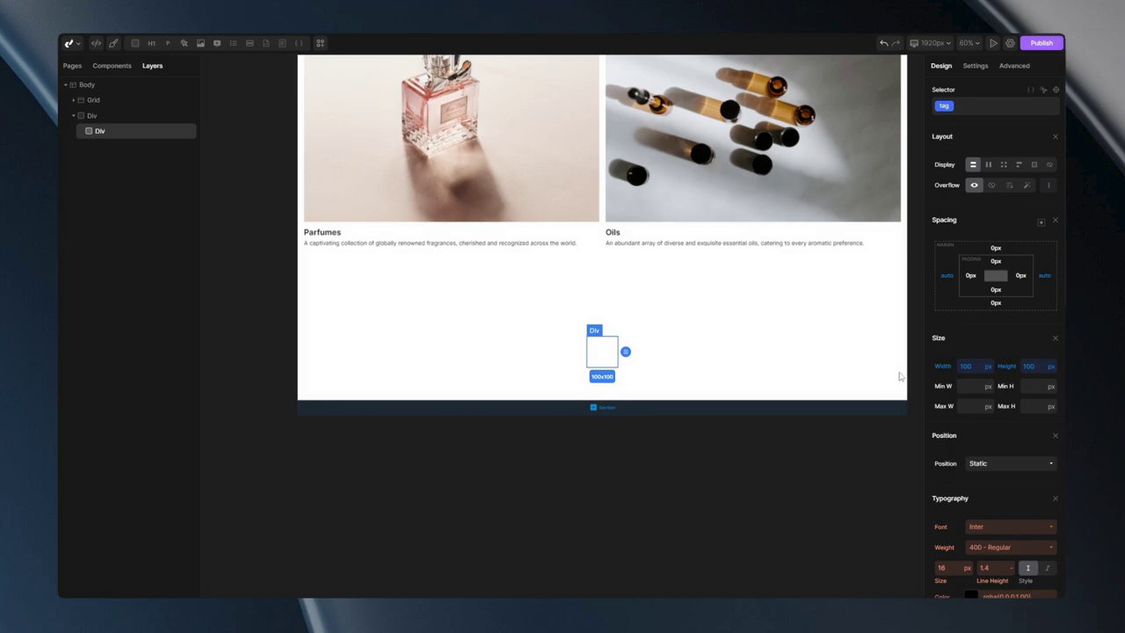
# Set the width and height of the inner Div below the product grid to 150 px each.
pyautogui.scroll(3, 659, 361)
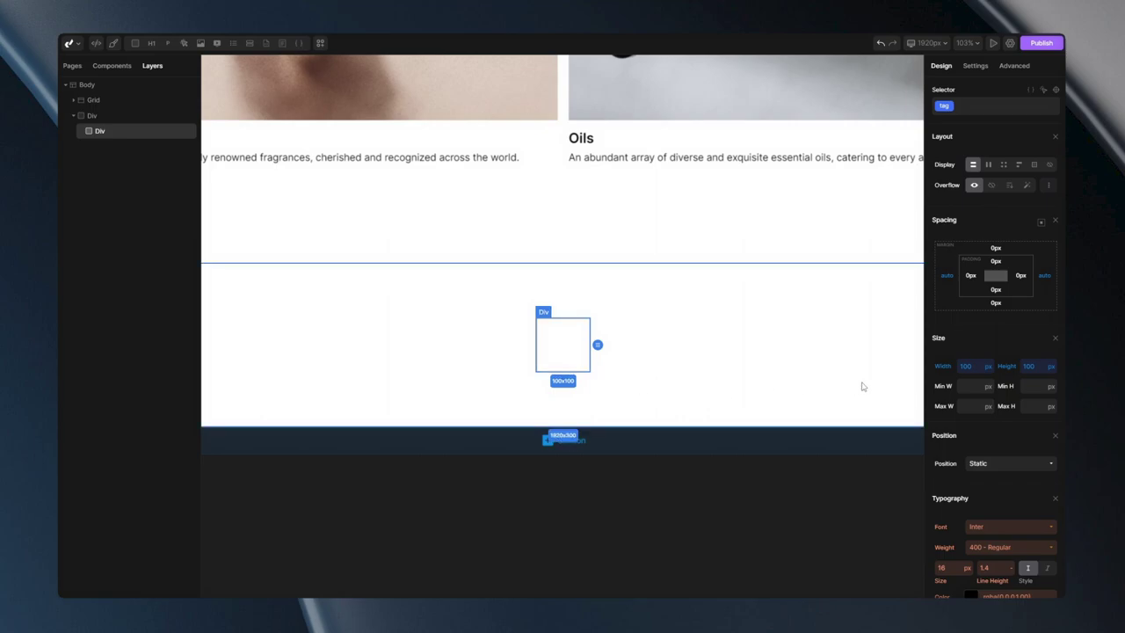
pyautogui.doubleClick(968, 365)
pyautogui.write('150')
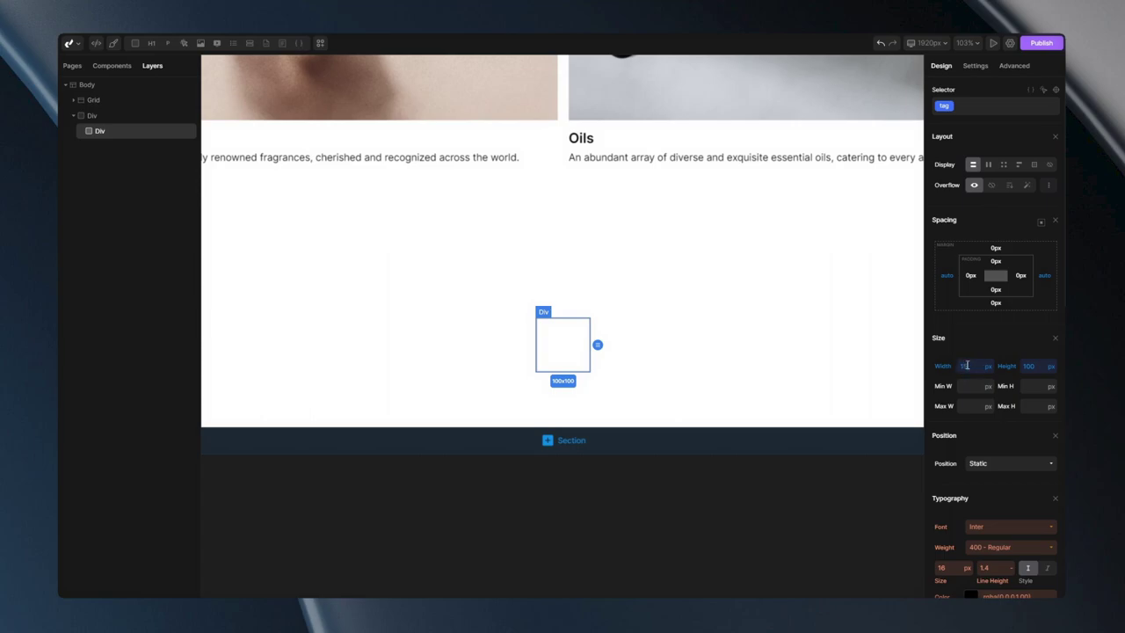
pyautogui.doubleClick(1043, 366)
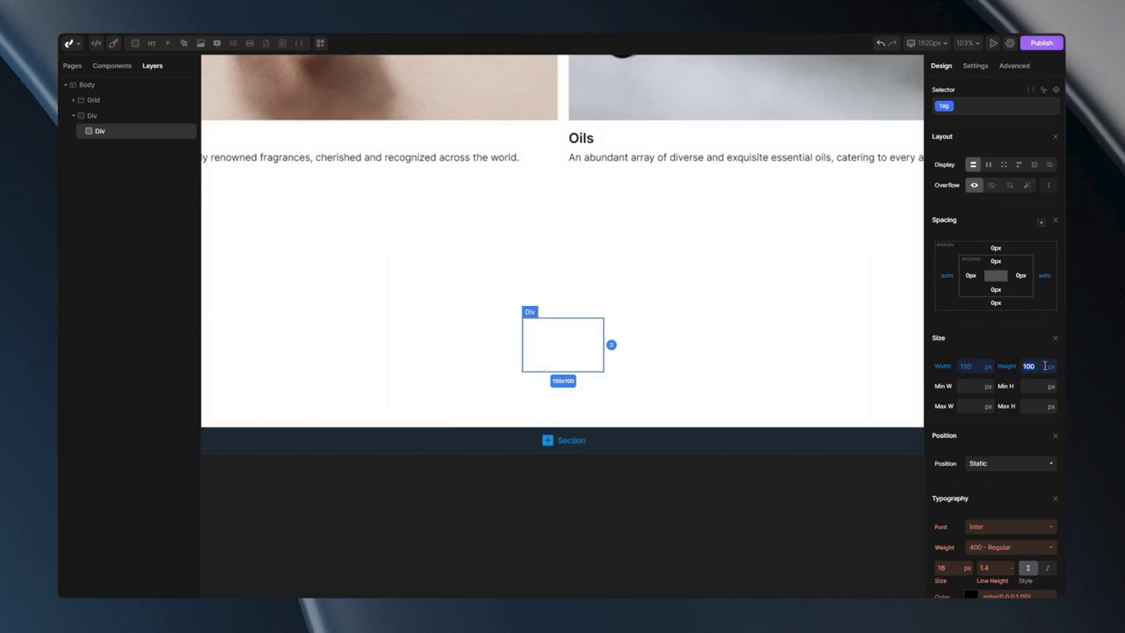
pyautogui.write('150')
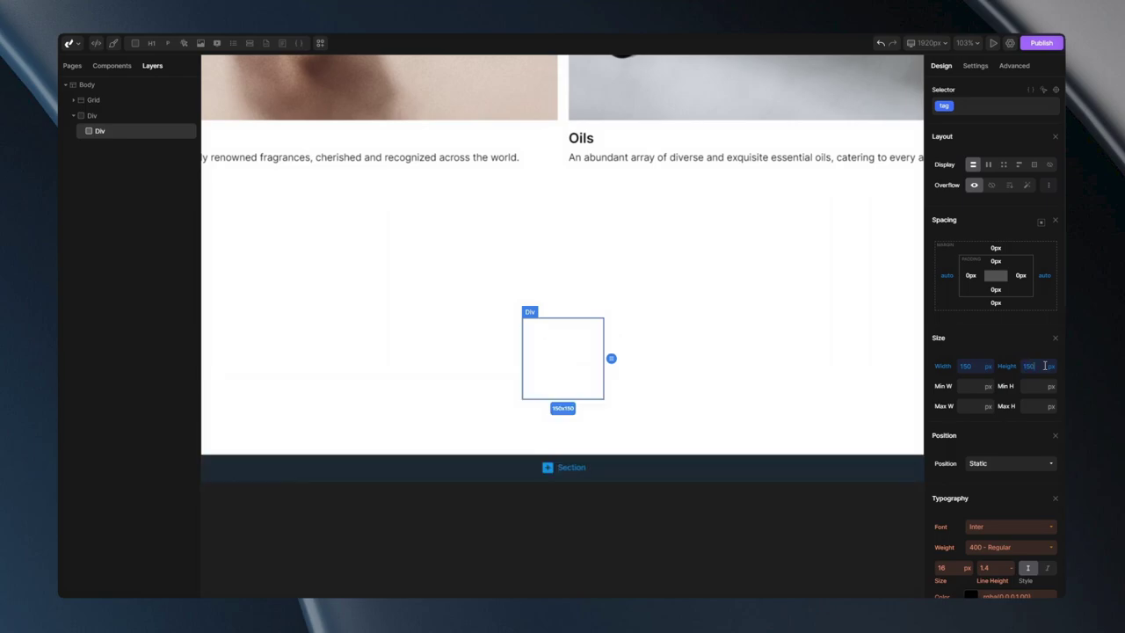
pyautogui.click(861, 366)
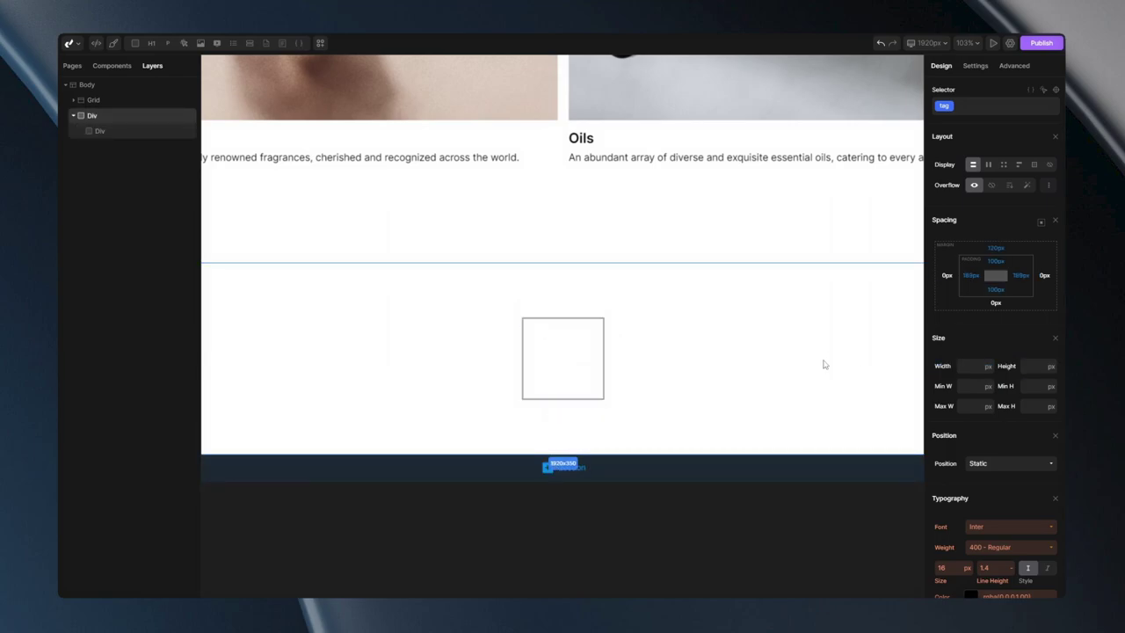
# Turn the inner square Div into a circle with a border radius of 50%, and review its size settings.
pyautogui.click(597, 371)
pyautogui.scroll(-1, 993, 464)
pyautogui.scroll(-3, 993, 464)
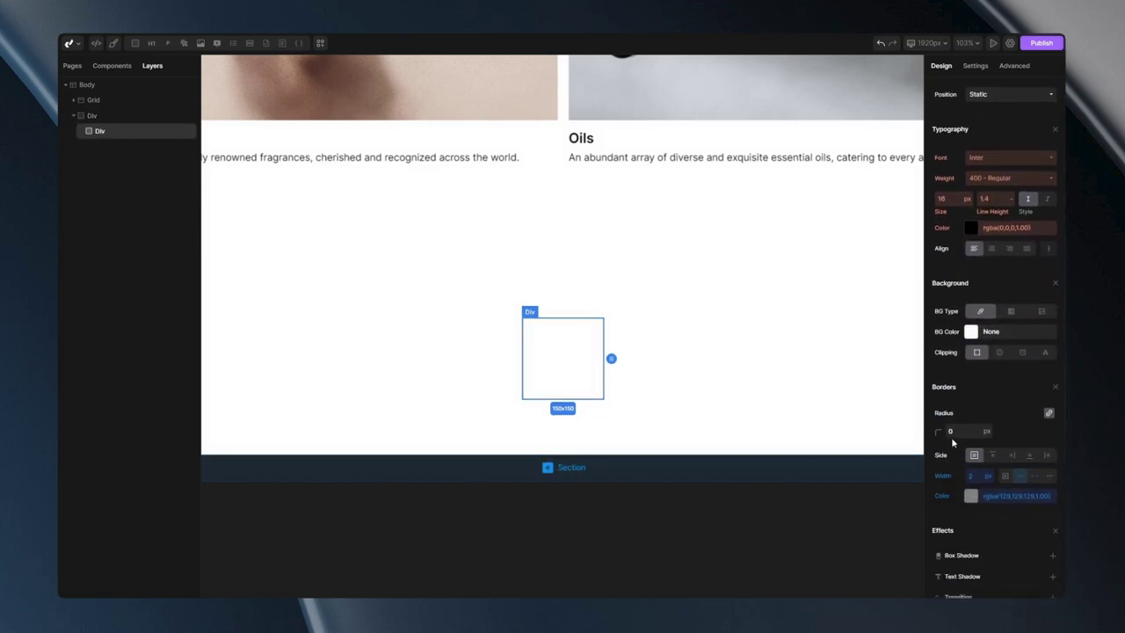
pyautogui.click(964, 432)
pyautogui.write('50%')
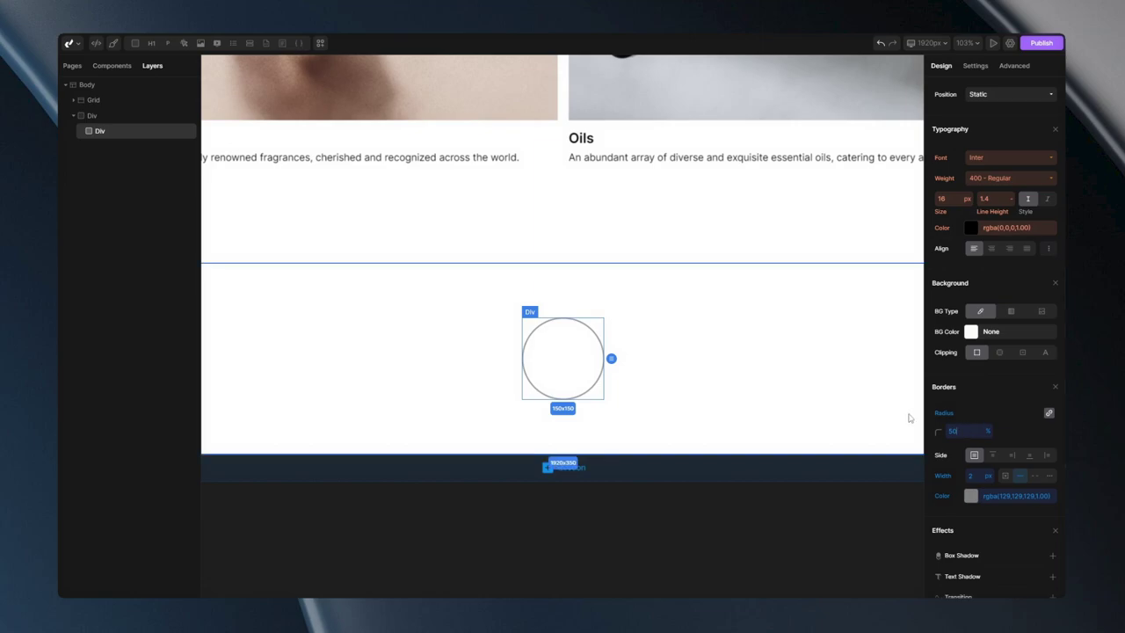
pyautogui.click(816, 420)
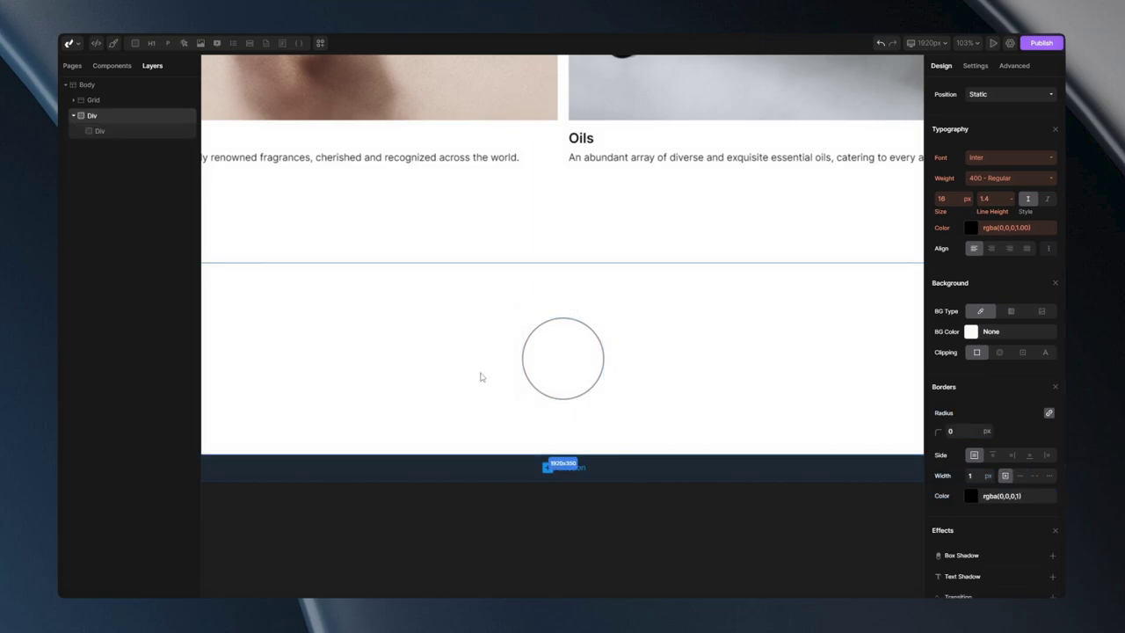
pyautogui.click(595, 386)
pyautogui.scroll(5, 1004, 381)
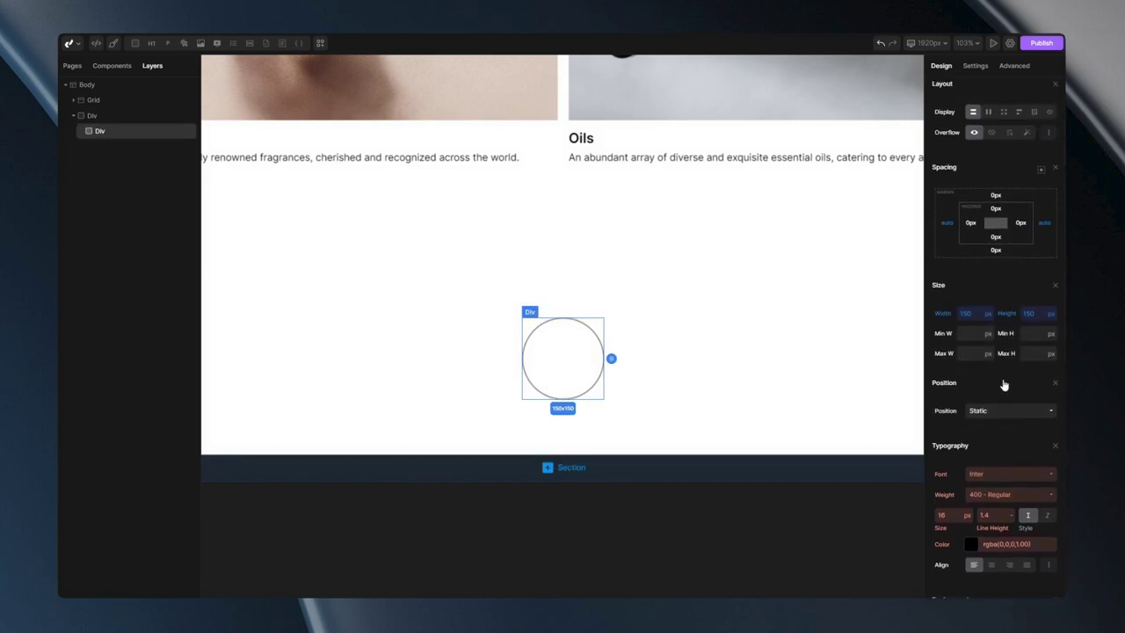